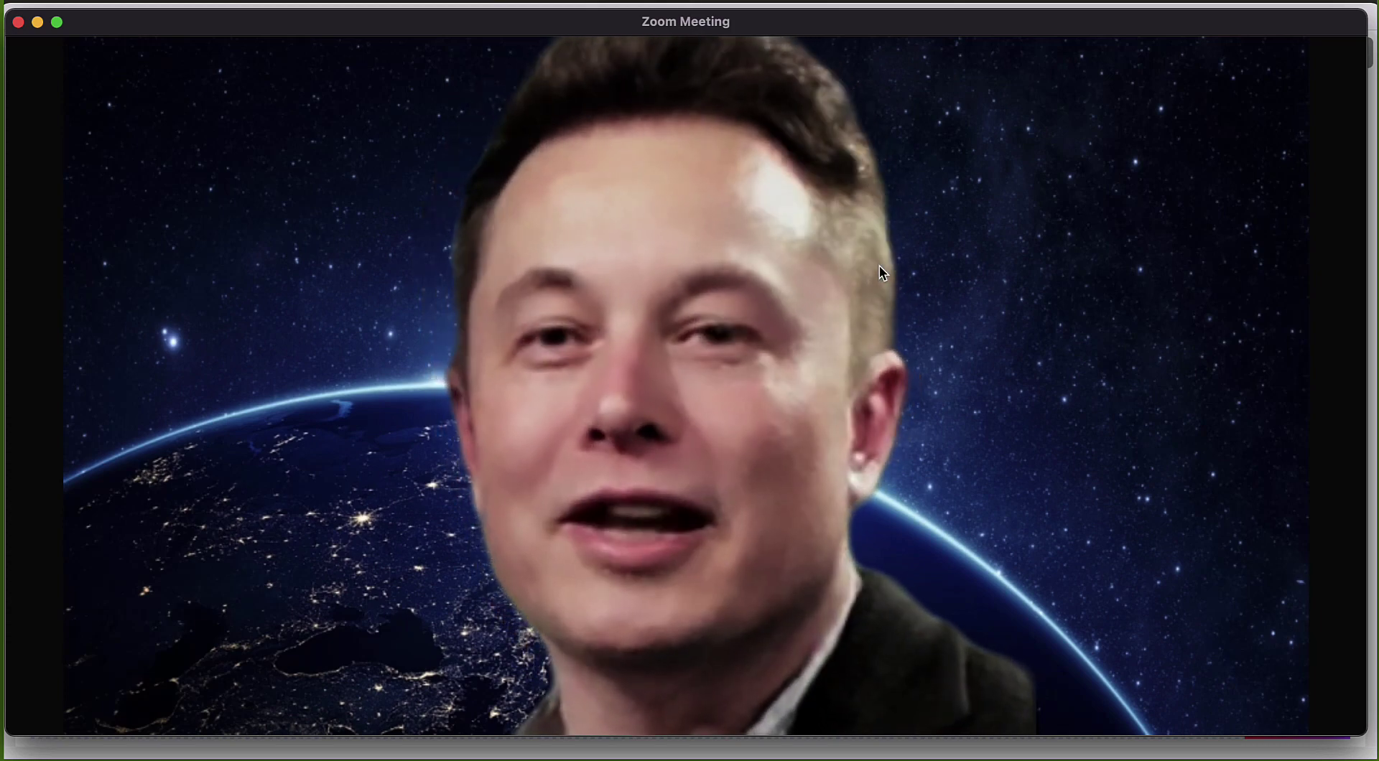
Step: Leave the Zoom meeting view and bring up Stockzign's My images gallery in the browser
{"action": "mouse_move", "coordinate": [558, 462]}
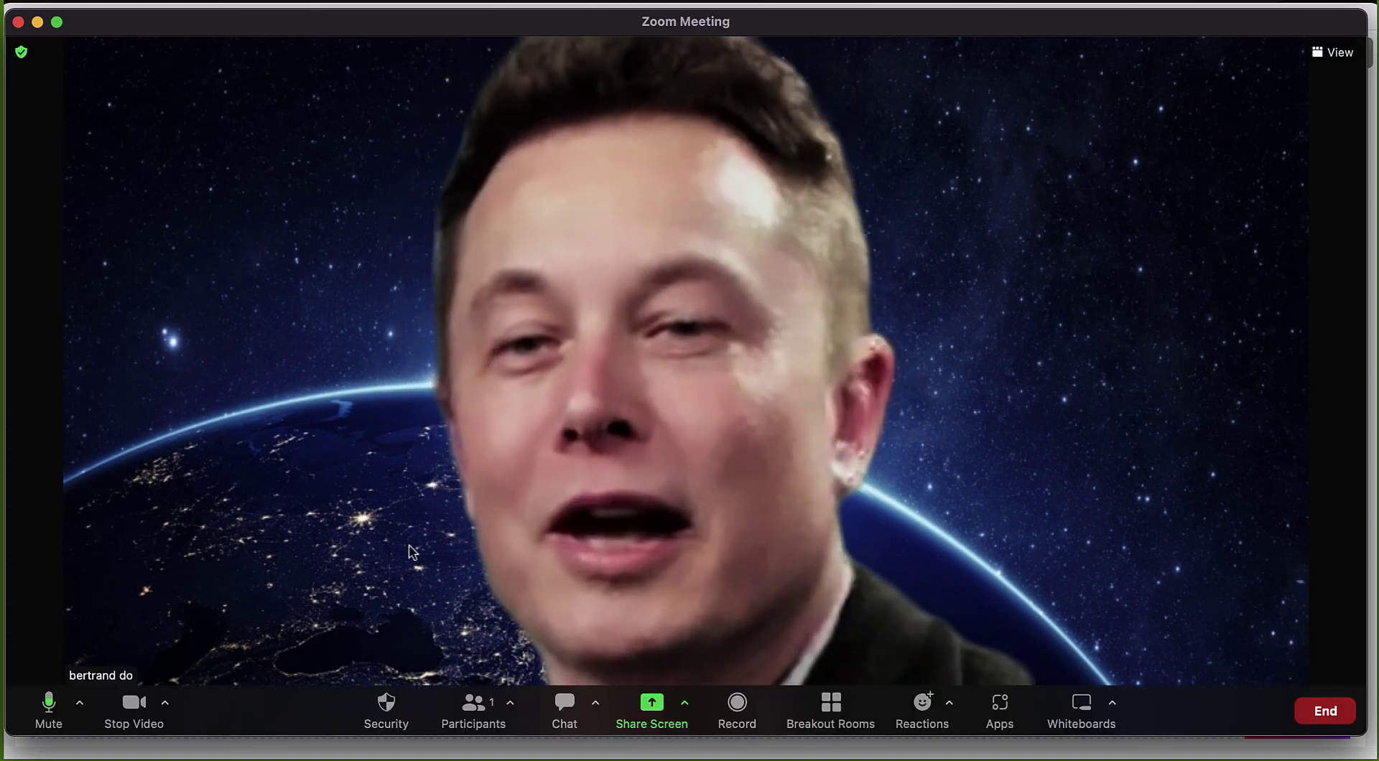
{"action": "mouse_move", "coordinate": [760, 744]}
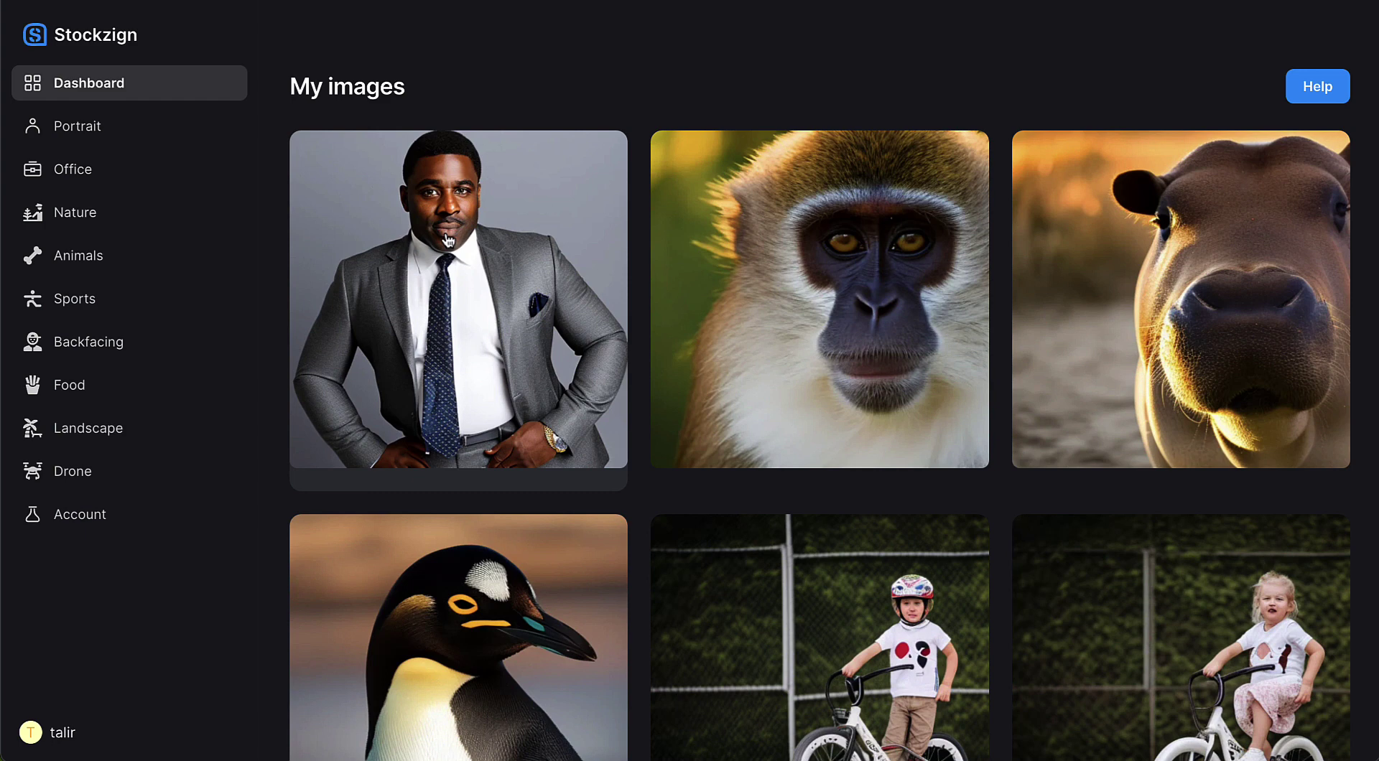
Step: Open Stockzign's Portrait generator, preset to a serious Black adult businessman
{"action": "left_click", "coordinate": [75, 129]}
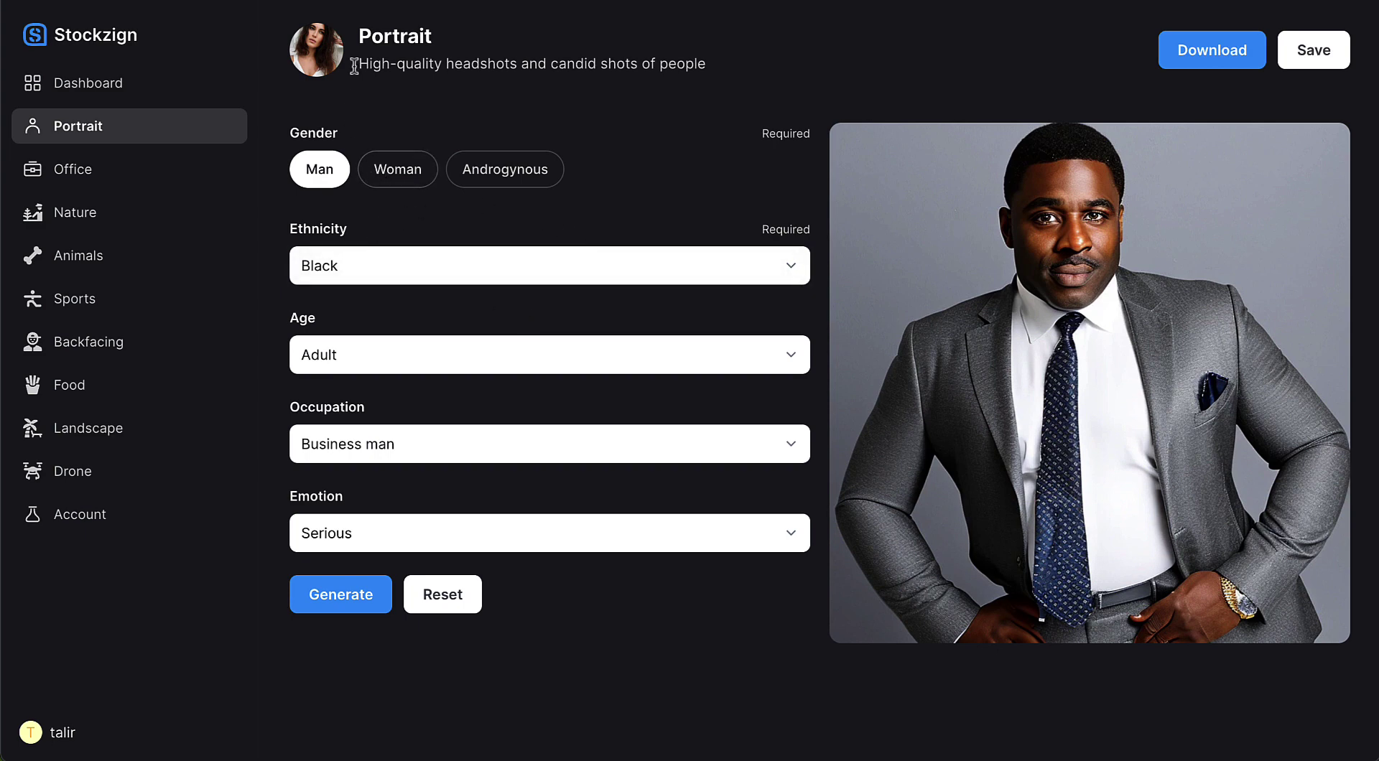
Step: Set ethnicity to White with a Serious emotion, then generate and save the new businessman portrait
{"action": "left_click", "coordinate": [359, 270]}
{"action": "left_click", "coordinate": [370, 361]}
{"action": "left_click", "coordinate": [460, 537]}
{"action": "left_click", "coordinate": [397, 329]}
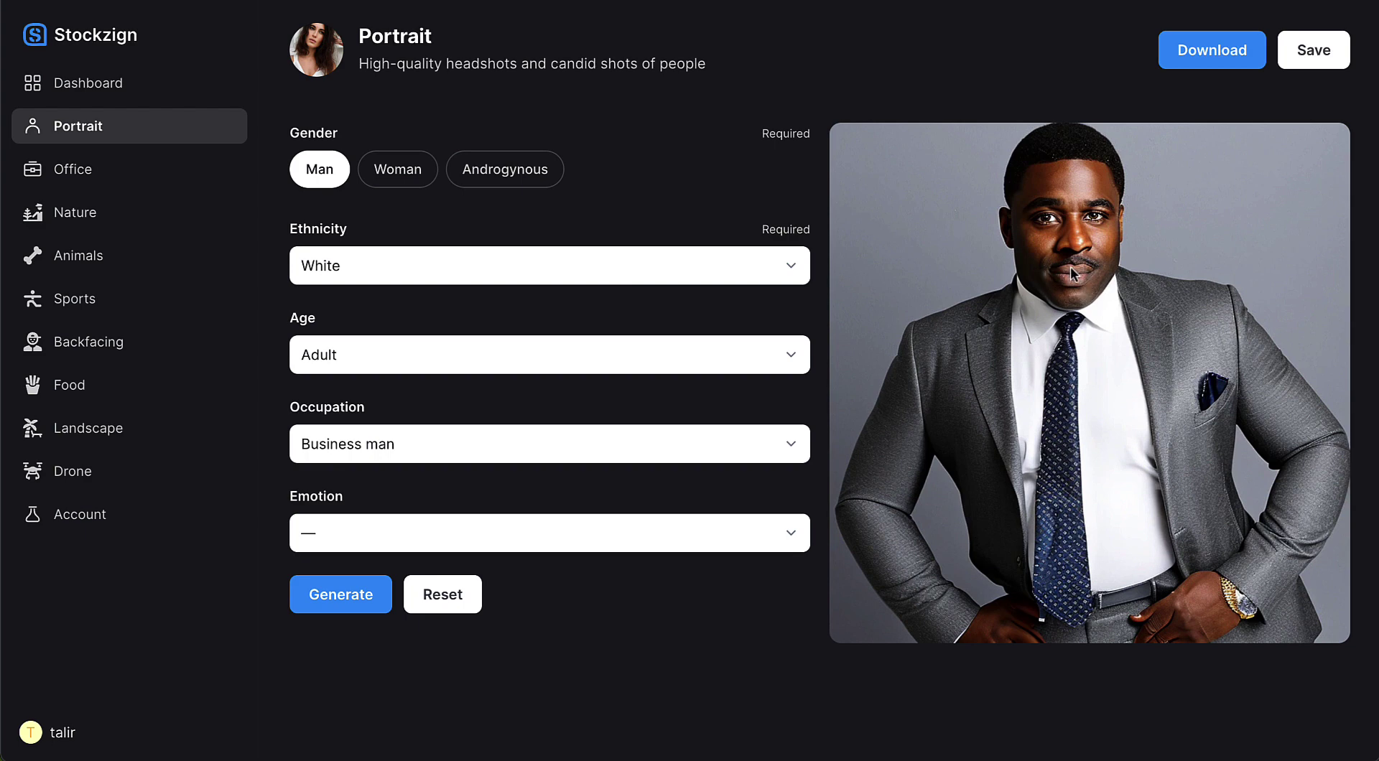
{"action": "left_click", "coordinate": [523, 535]}
{"action": "left_click", "coordinate": [440, 332]}
{"action": "left_click", "coordinate": [365, 607]}
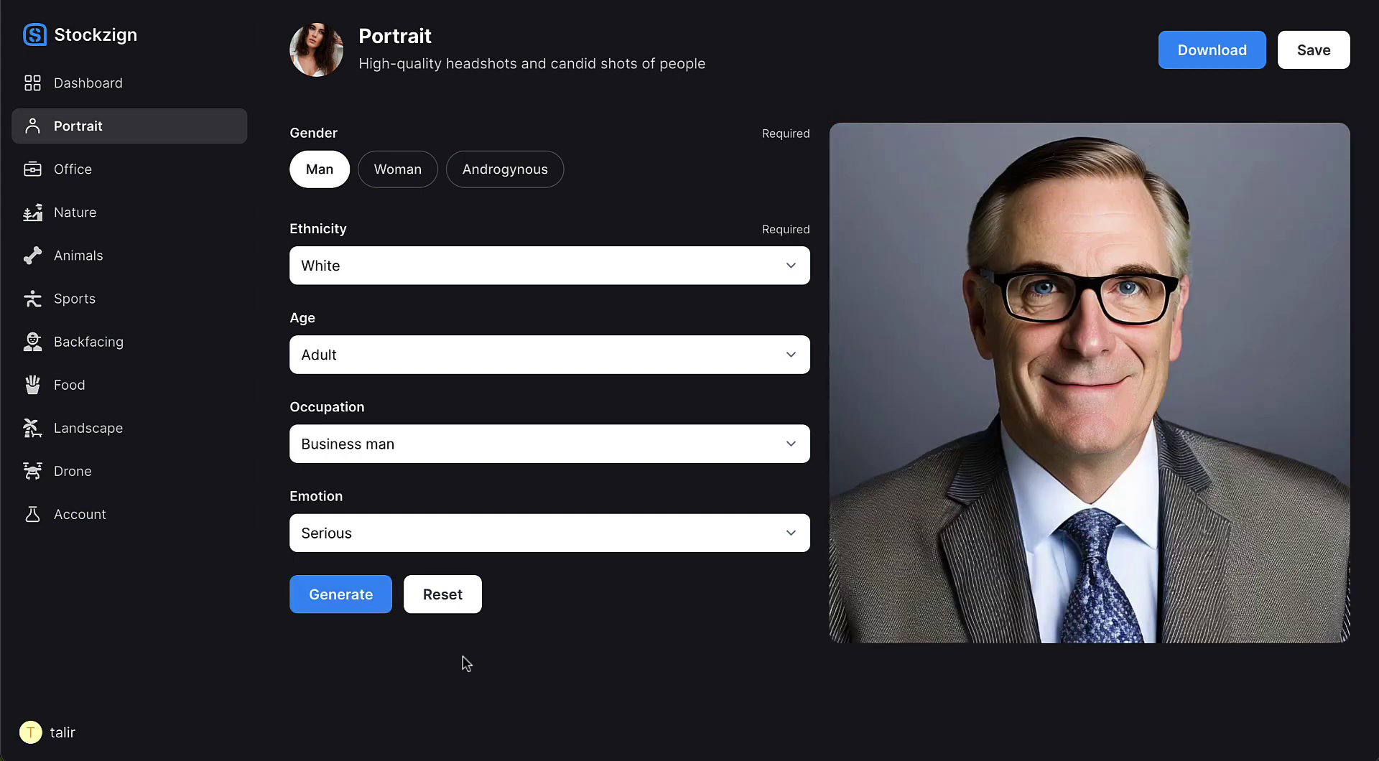
{"action": "left_click", "coordinate": [1314, 61]}
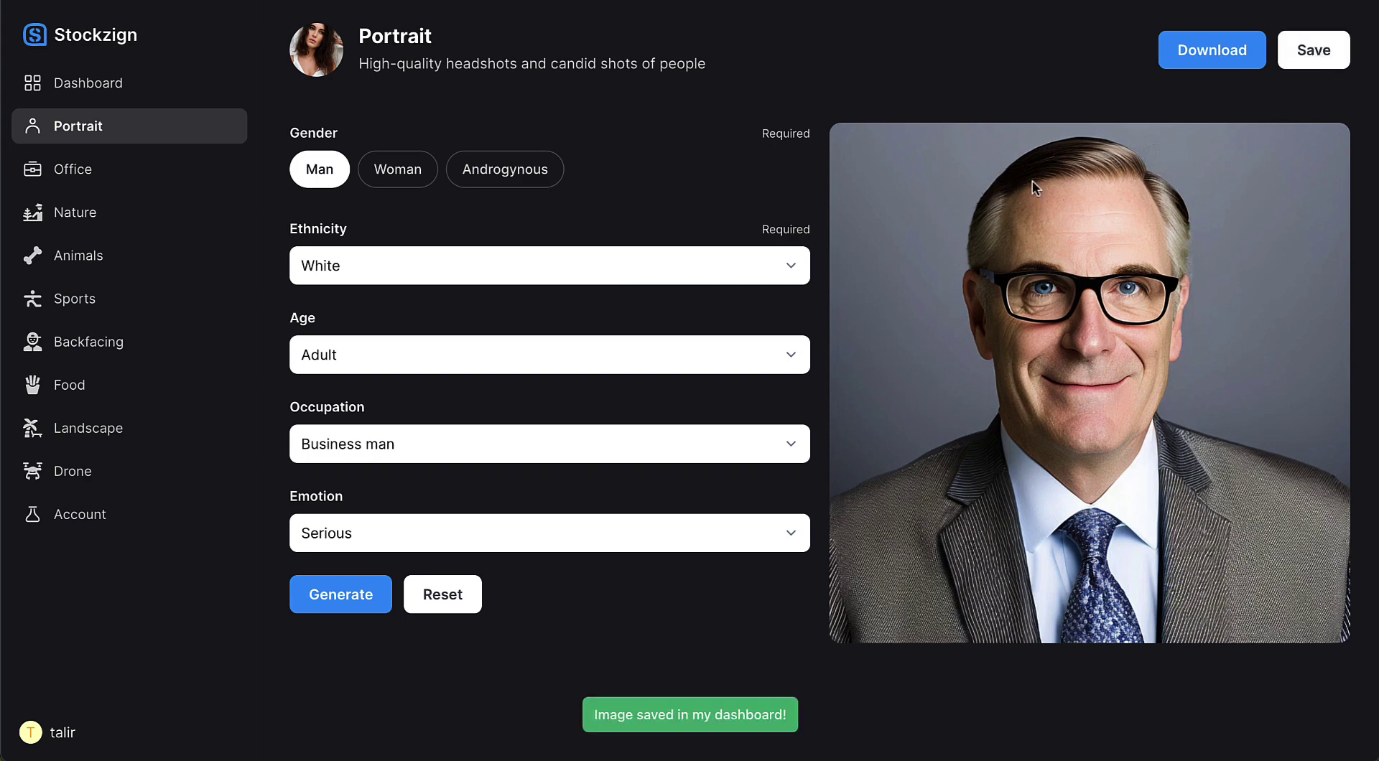
Step: Return to the Dashboard and open the glasses-wearing businessman portrait's details at full size
{"action": "left_click", "coordinate": [68, 92]}
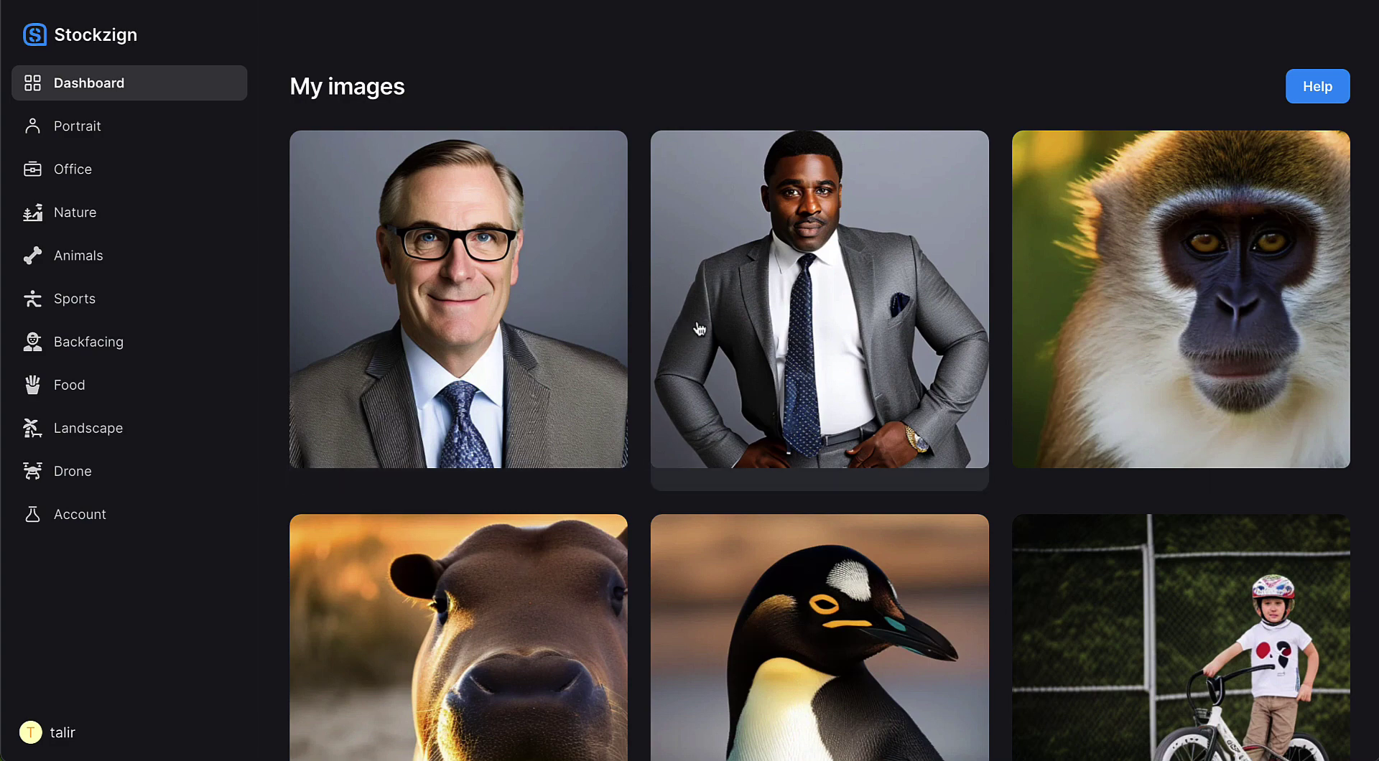
{"action": "left_click", "coordinate": [584, 334]}
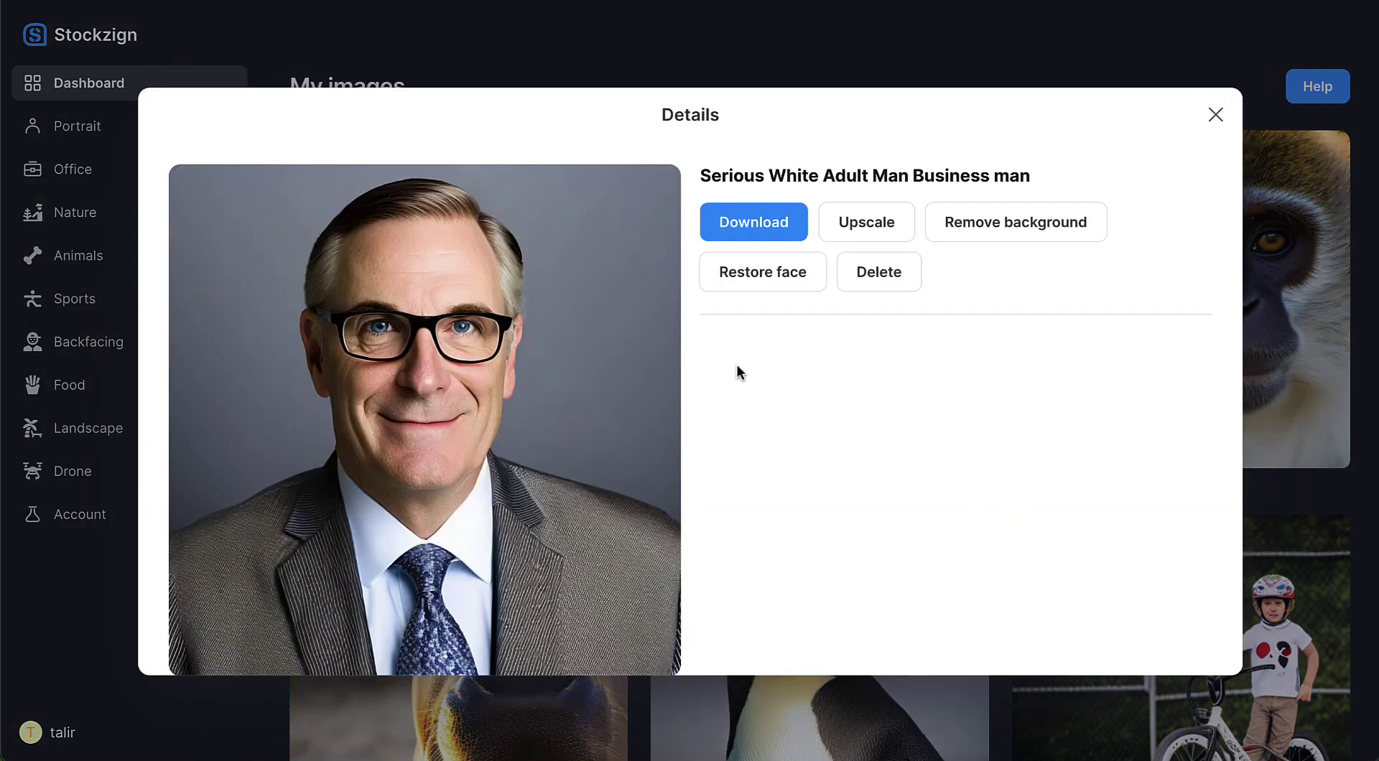
{"action": "scroll", "coordinate": [612, 380], "scroll_direction": "down", "scroll_amount": 1}
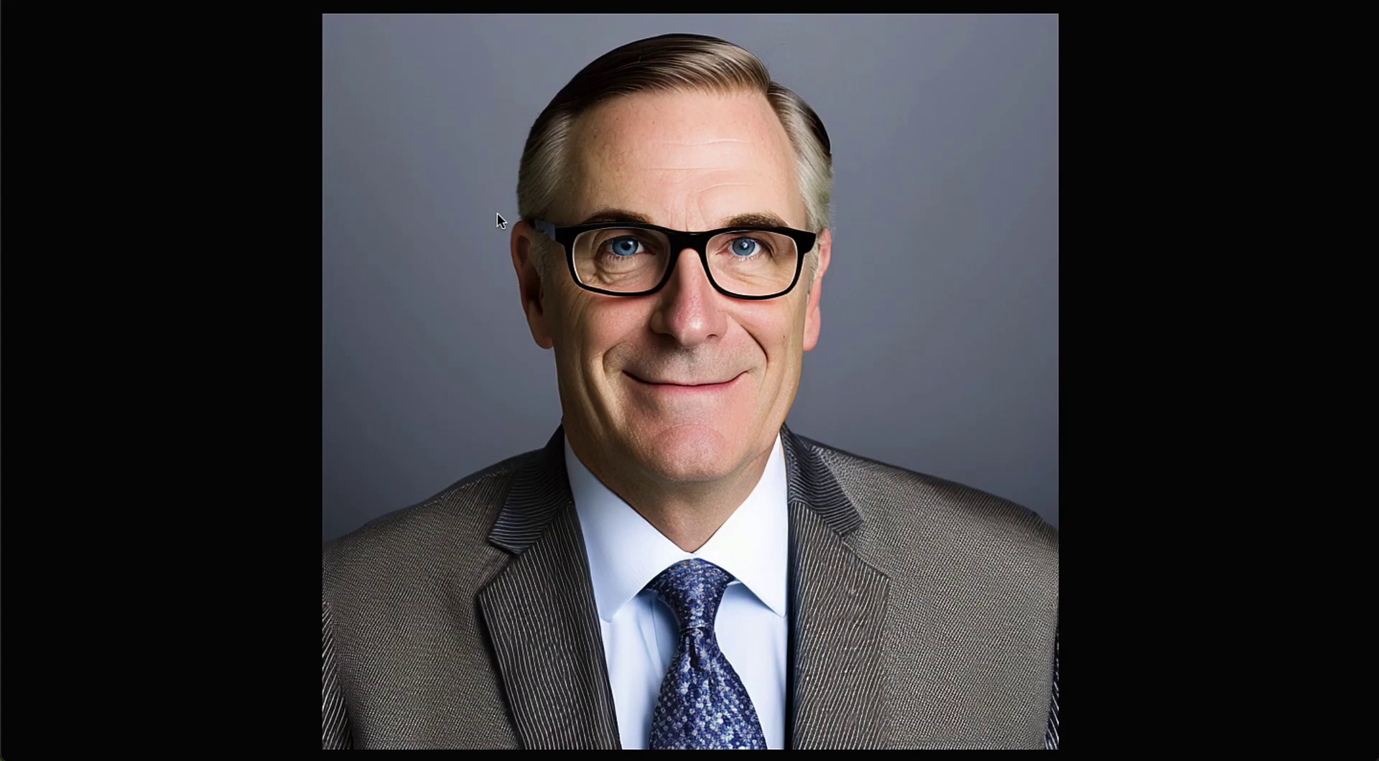
Step: Save the businessman portrait image as a PNG in the Downloads folder
{"action": "right_click", "coordinate": [682, 238]}
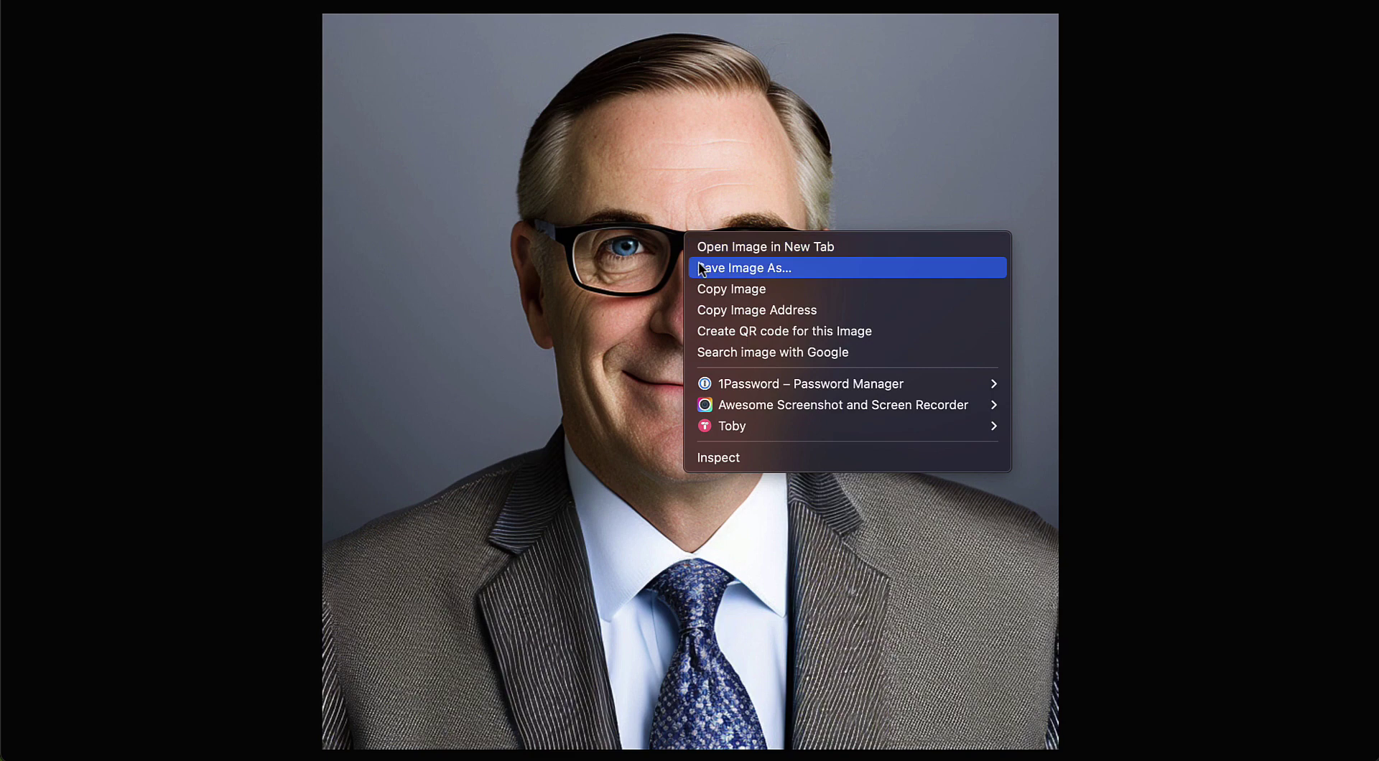
{"action": "left_click", "coordinate": [700, 268]}
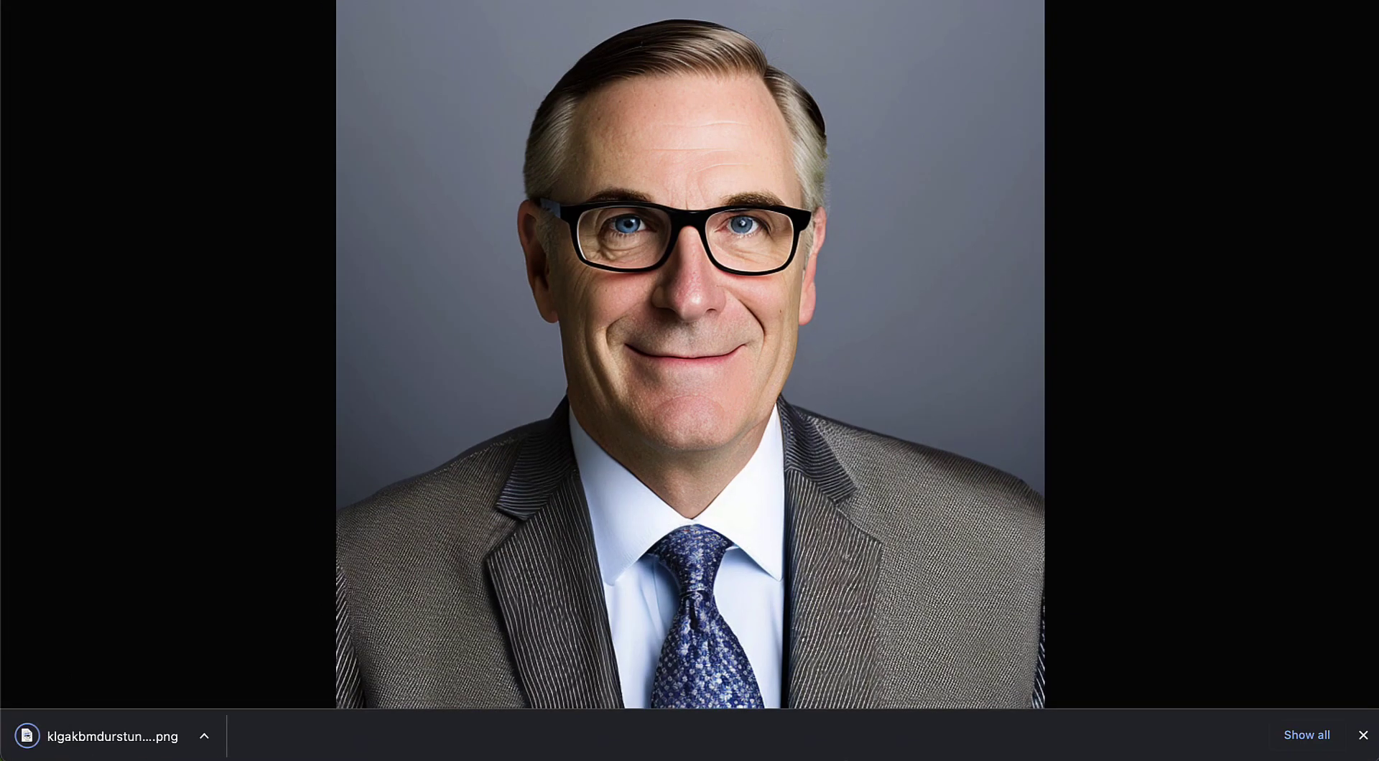
{"action": "mouse_move", "coordinate": [858, 729]}
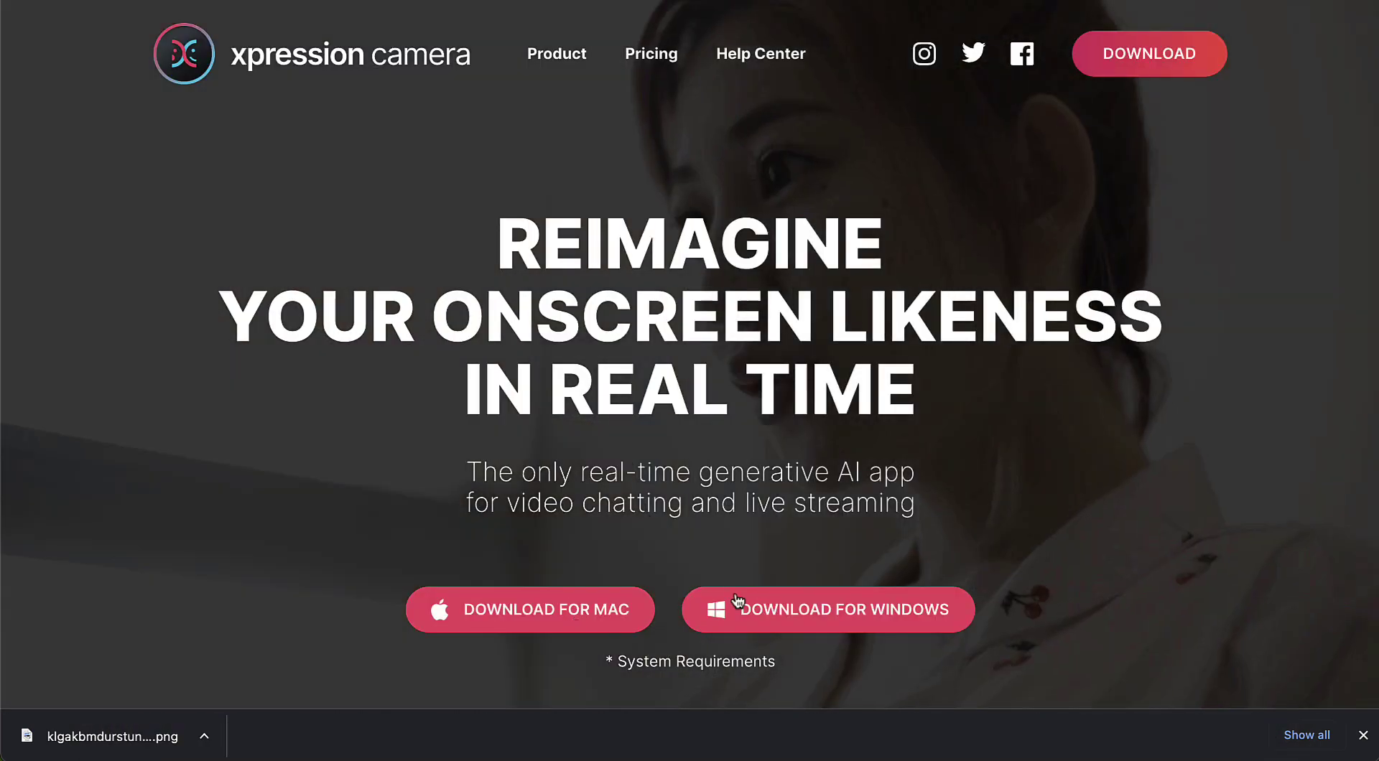
Step: Bring the xpression camera app to the front from the Dock
{"action": "left_click", "coordinate": [785, 702]}
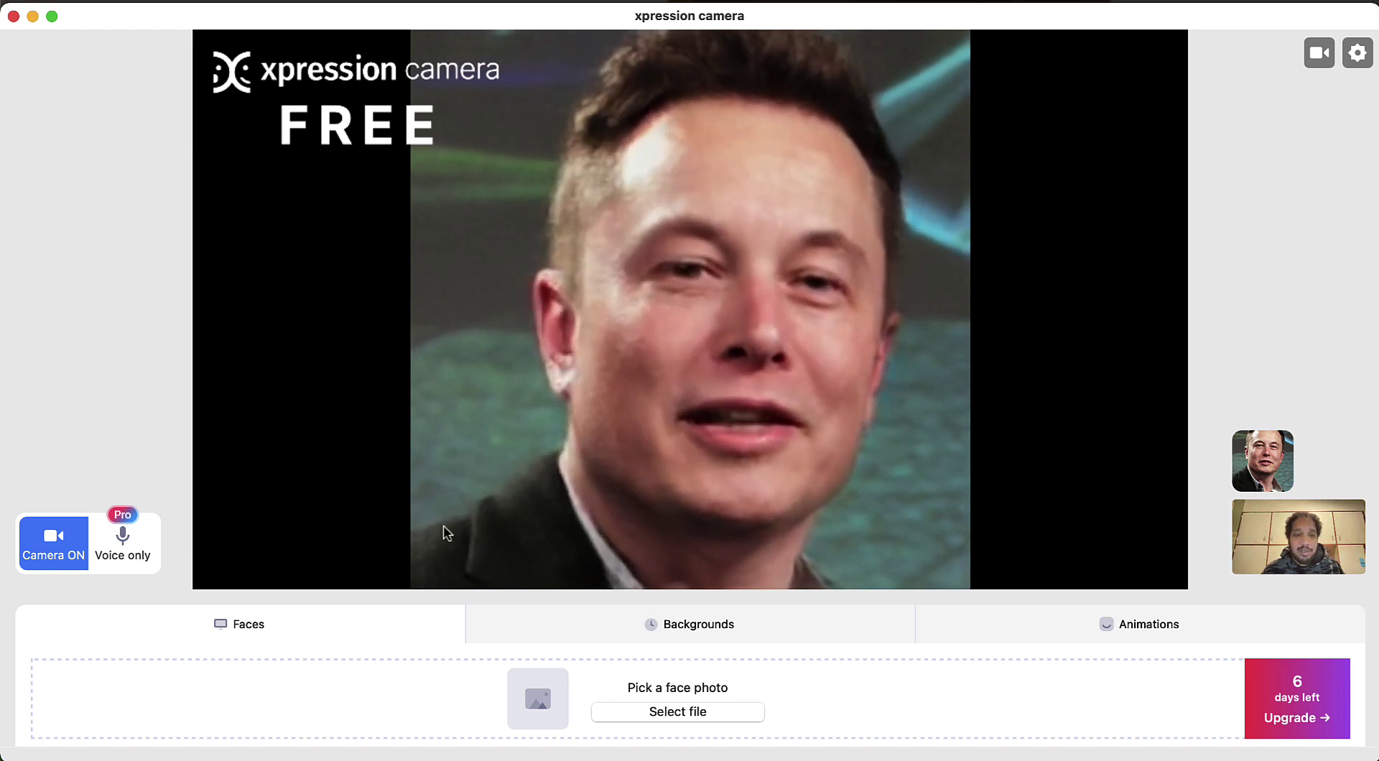
Step: Load the downloaded businessman PNG from Downloads as the xpression camera face
{"action": "left_click", "coordinate": [676, 711]}
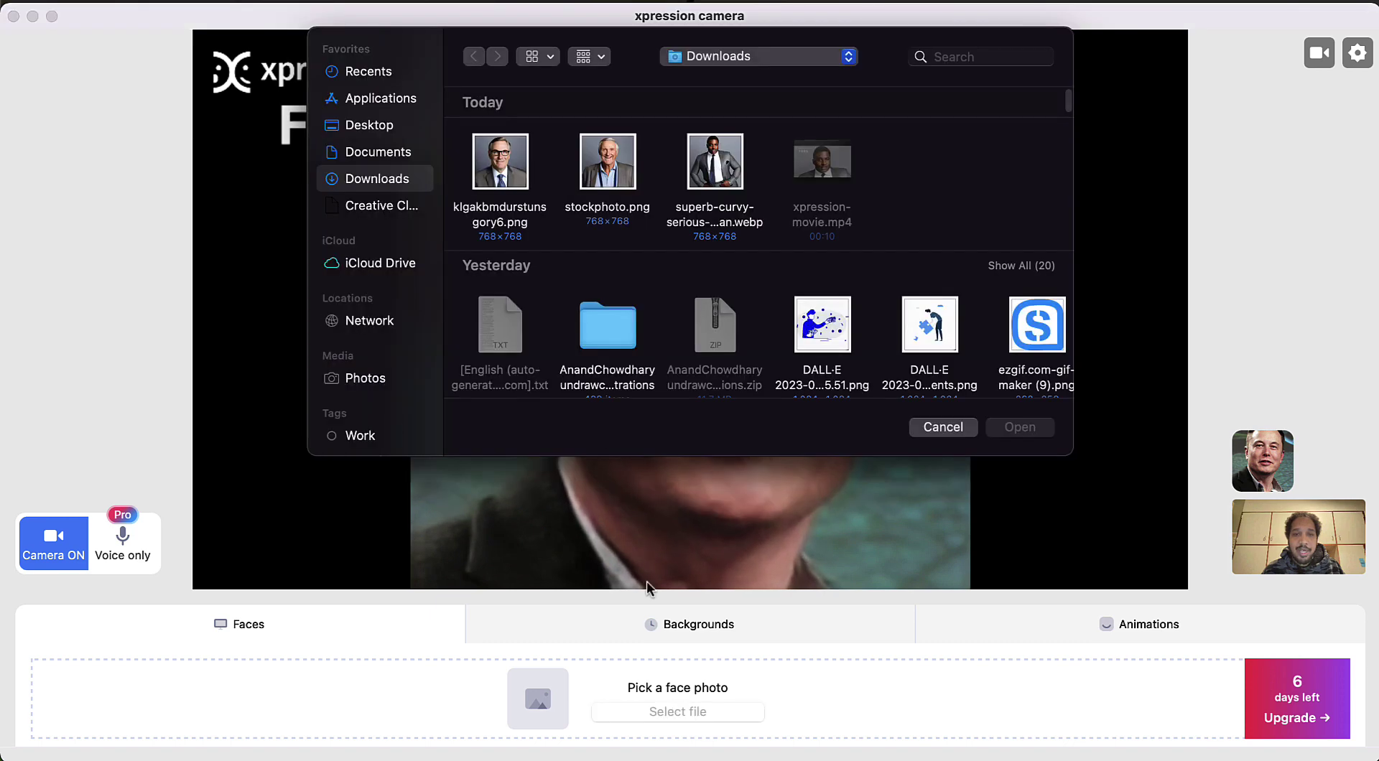
{"action": "double_click", "coordinate": [503, 176]}
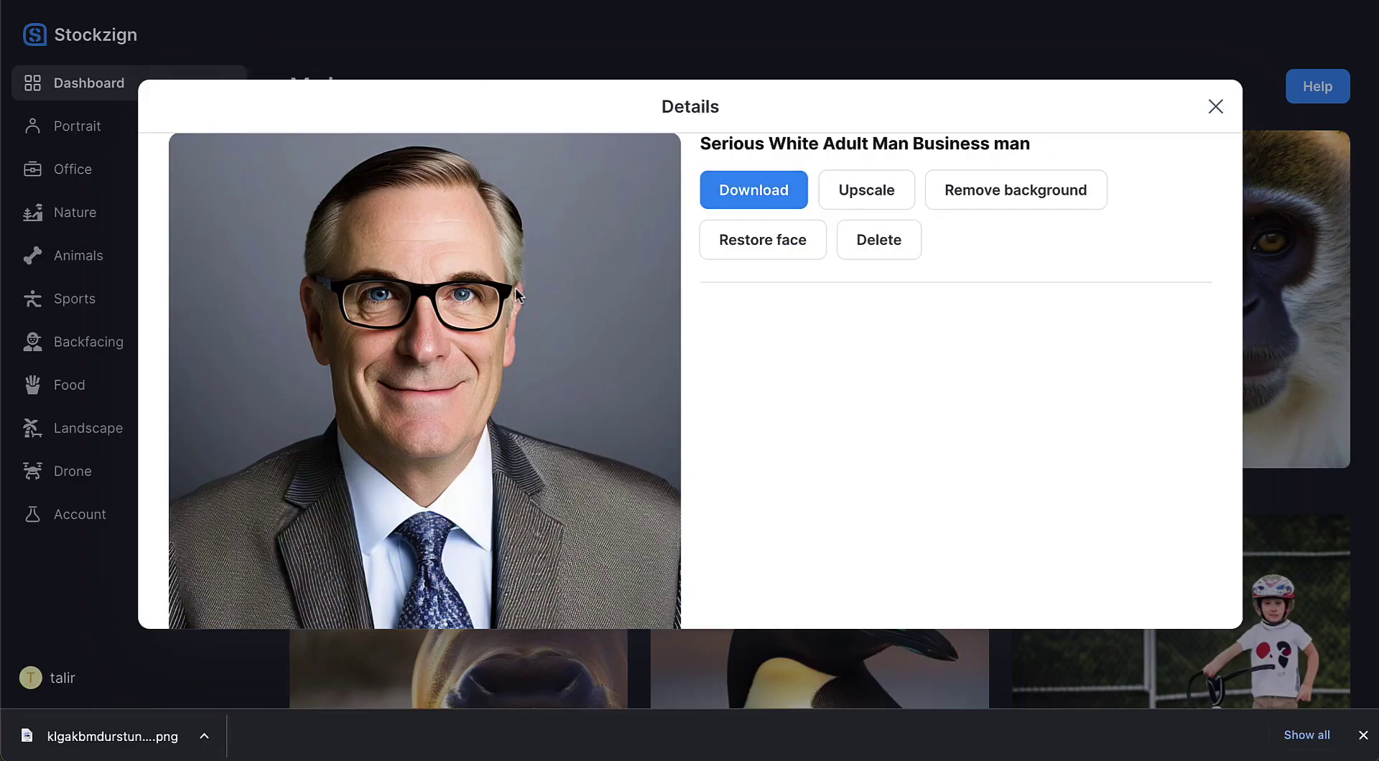
{"action": "left_click", "coordinate": [754, 682]}
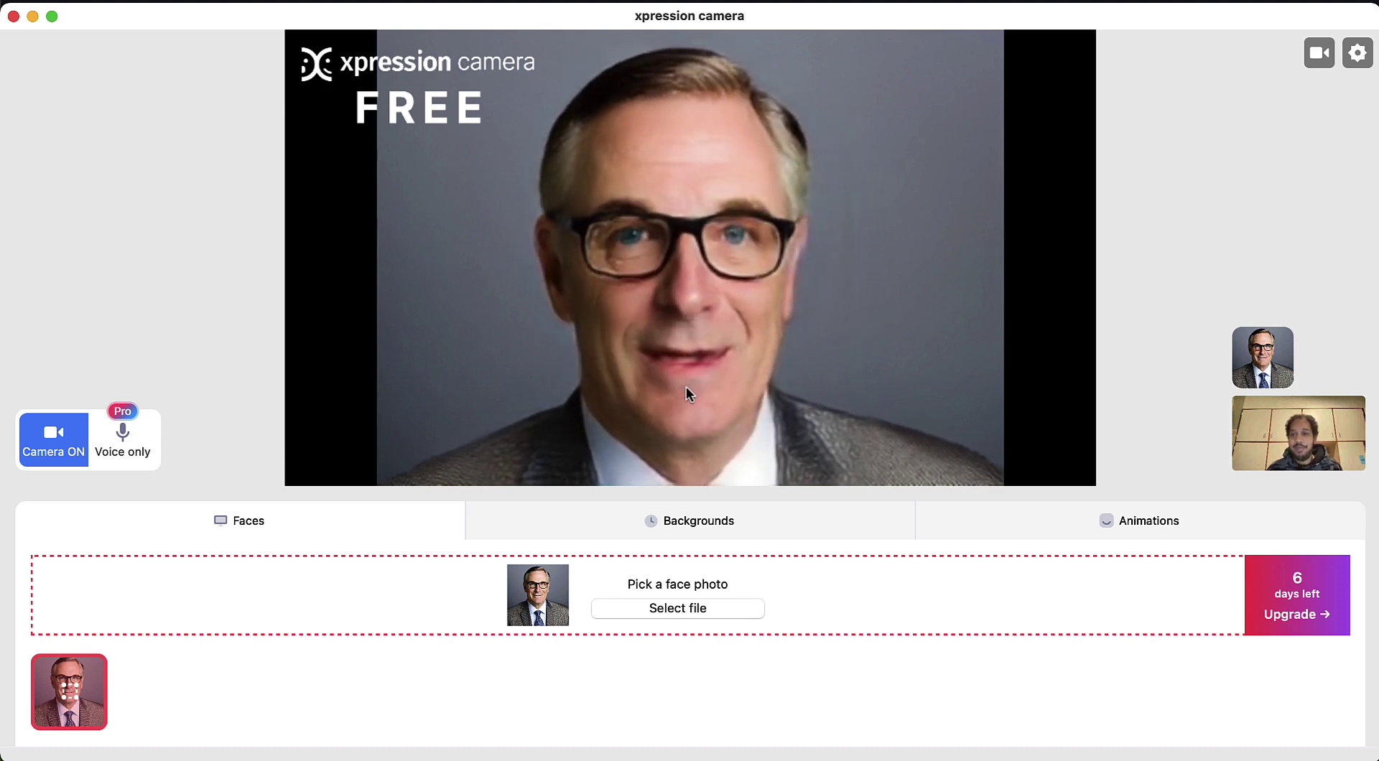
{"action": "mouse_move", "coordinate": [689, 753]}
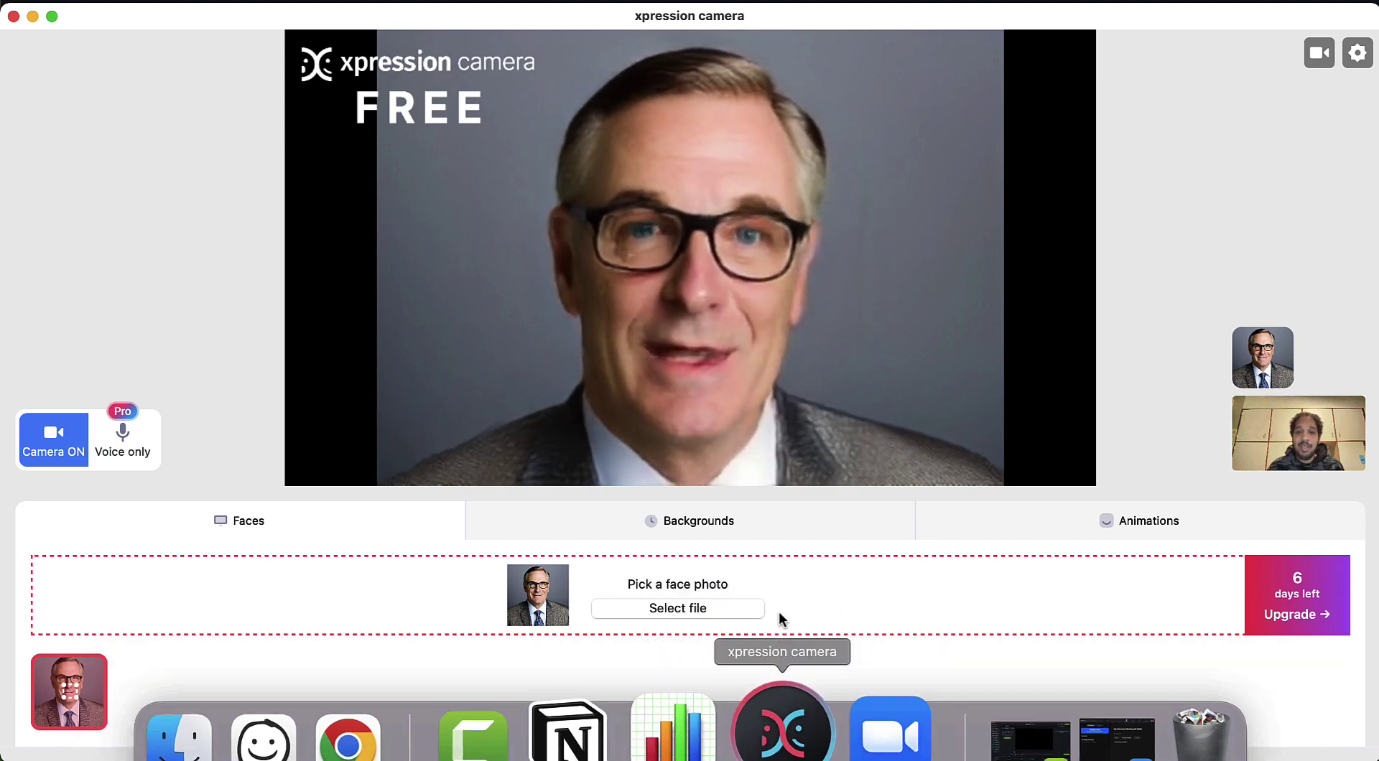
Step: Bring the Zoom meeting forward and show the camera source menu beside Stop Video
{"action": "left_click", "coordinate": [841, 715]}
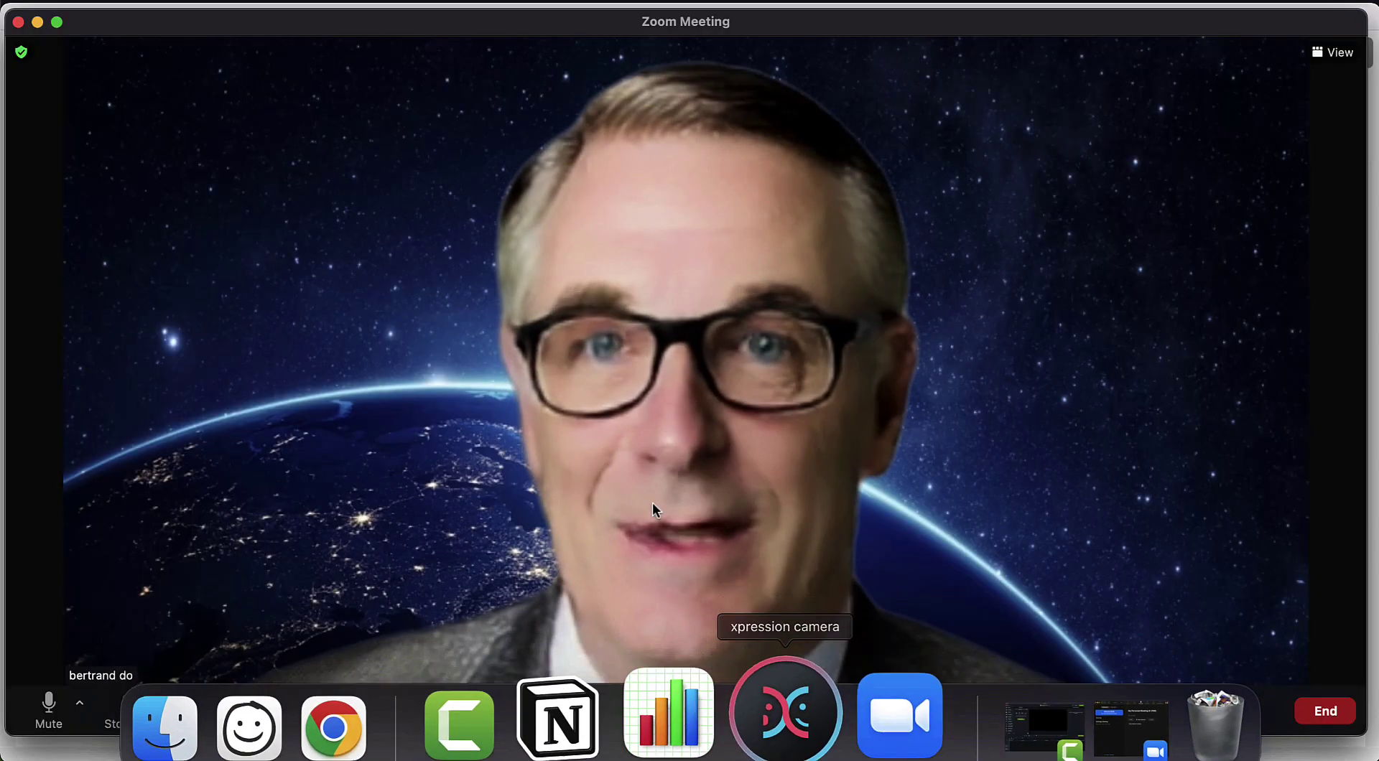
{"action": "left_click", "coordinate": [164, 709]}
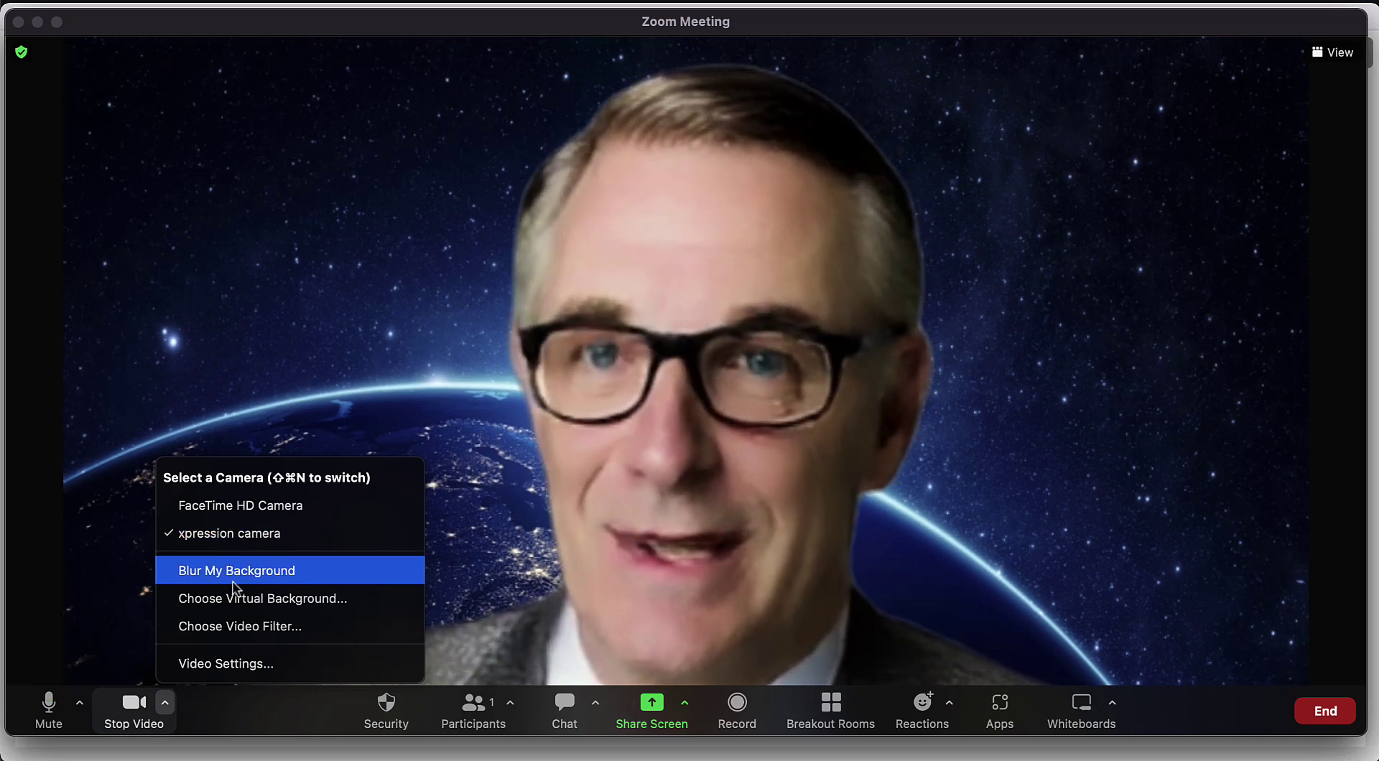
Step: Preview Zoom virtual backgrounds: Blur, Golden Gate, grass, beach, aurora and Earth
{"action": "left_click", "coordinate": [237, 597]}
{"action": "left_click", "coordinate": [700, 389]}
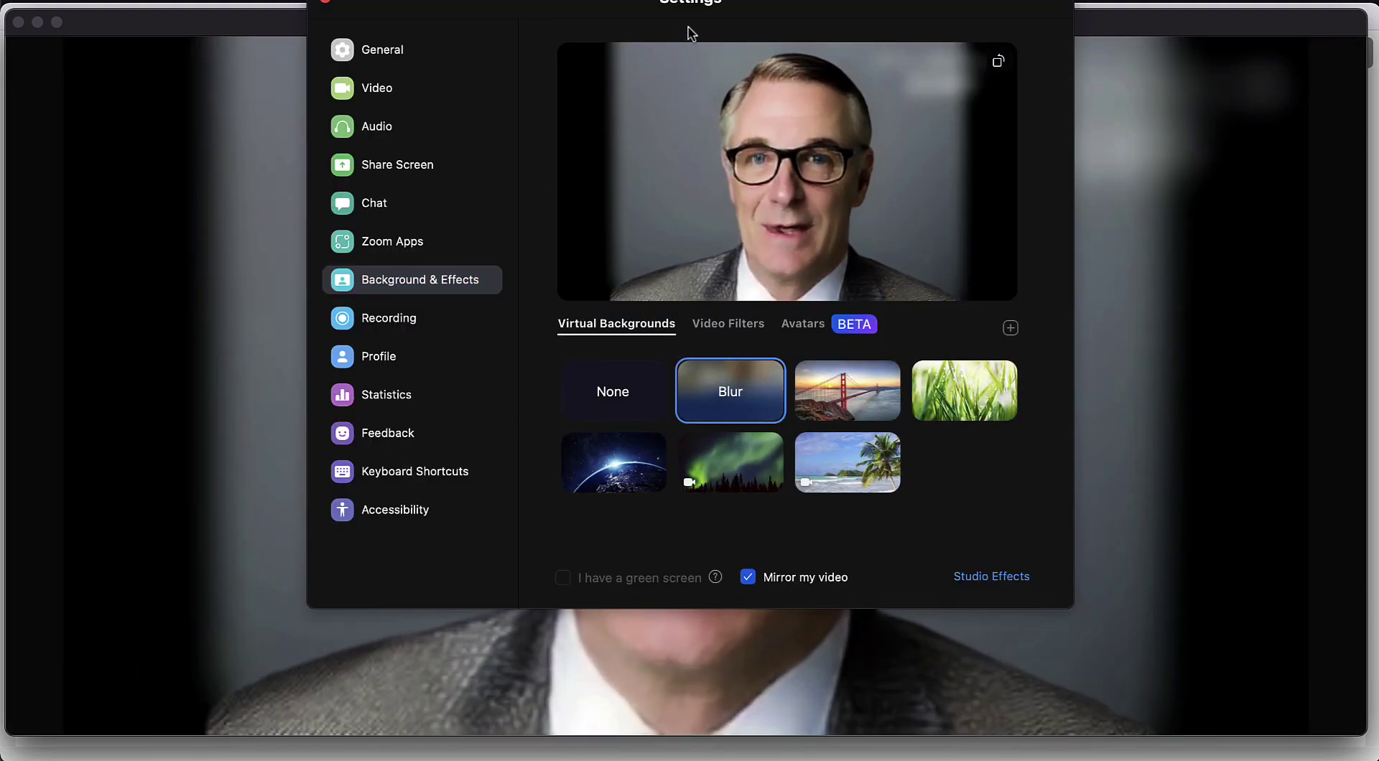
{"action": "left_click_drag", "start_coordinate": [665, 20], "coordinate": [135, 78]}
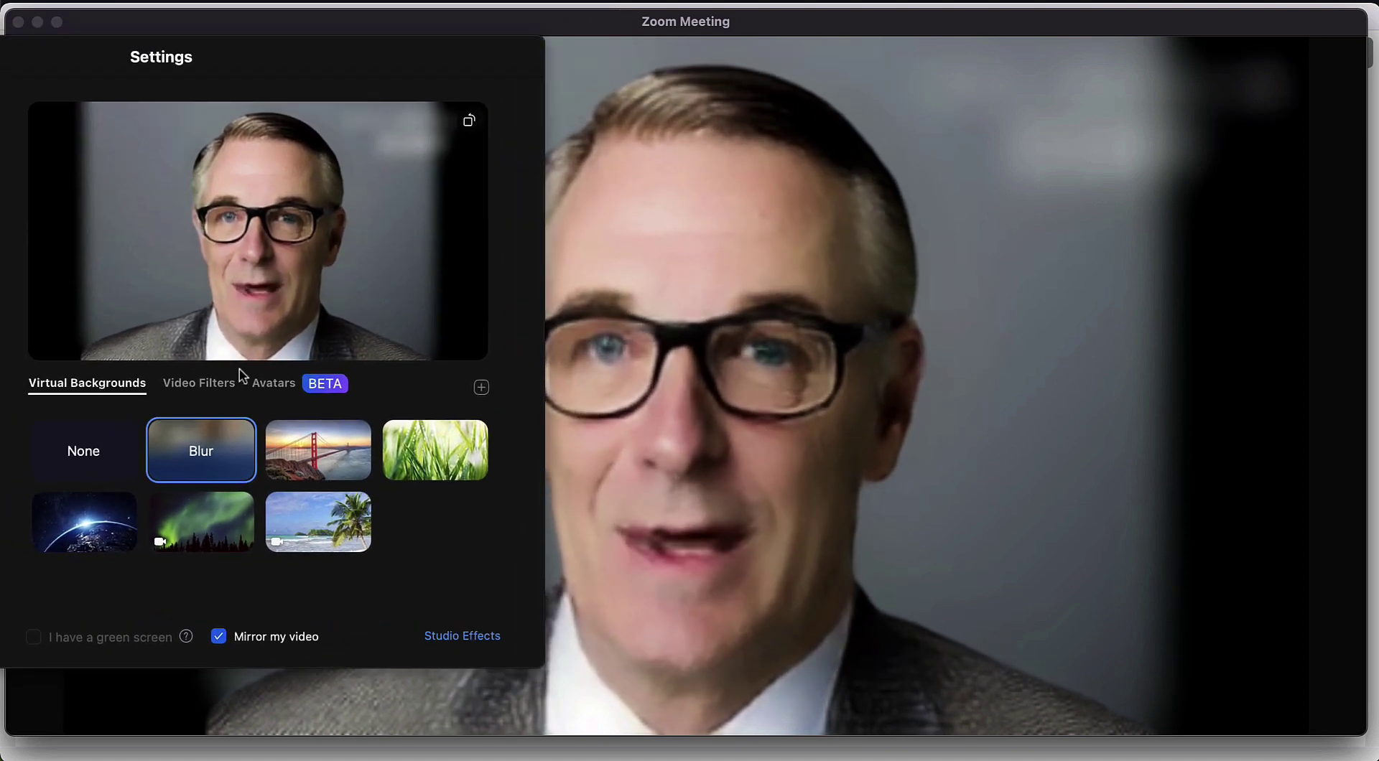
{"action": "left_click", "coordinate": [341, 460]}
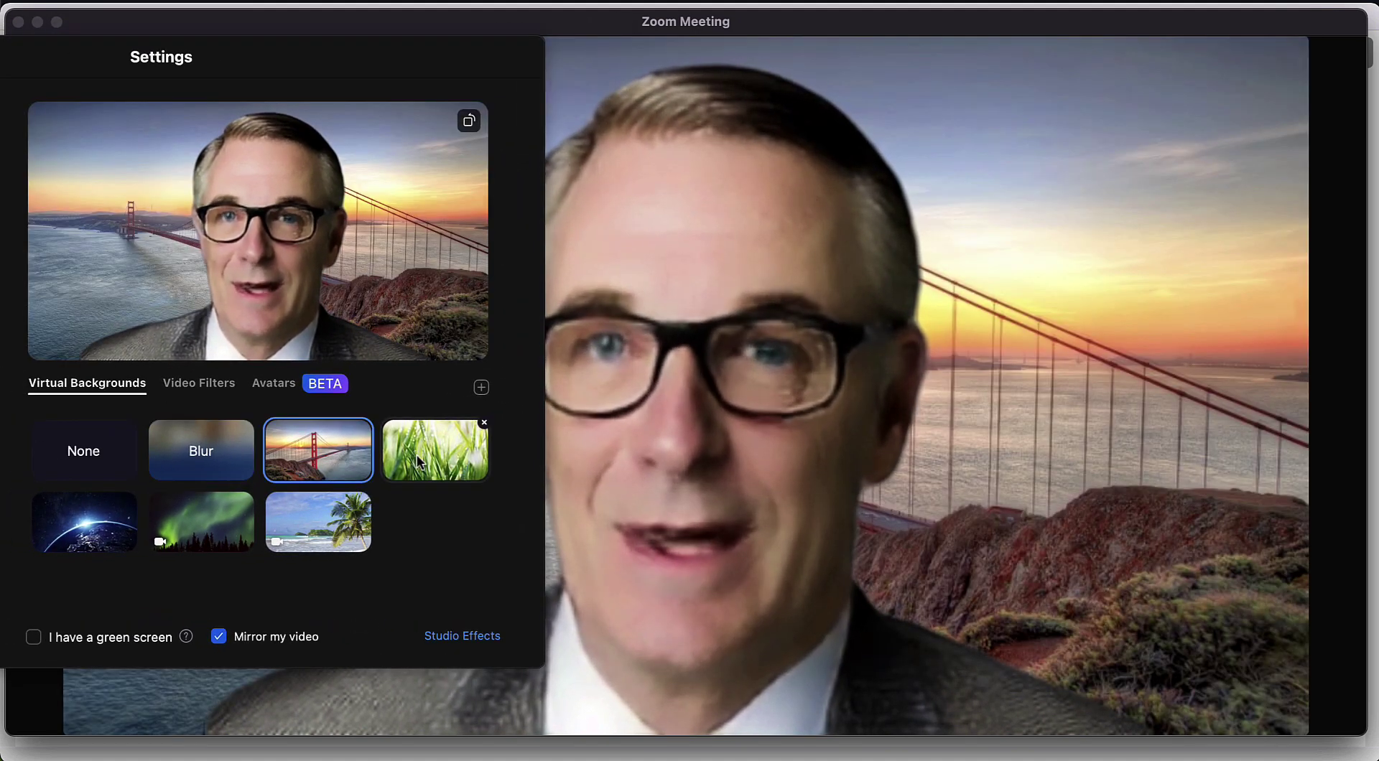
{"action": "left_click", "coordinate": [441, 451]}
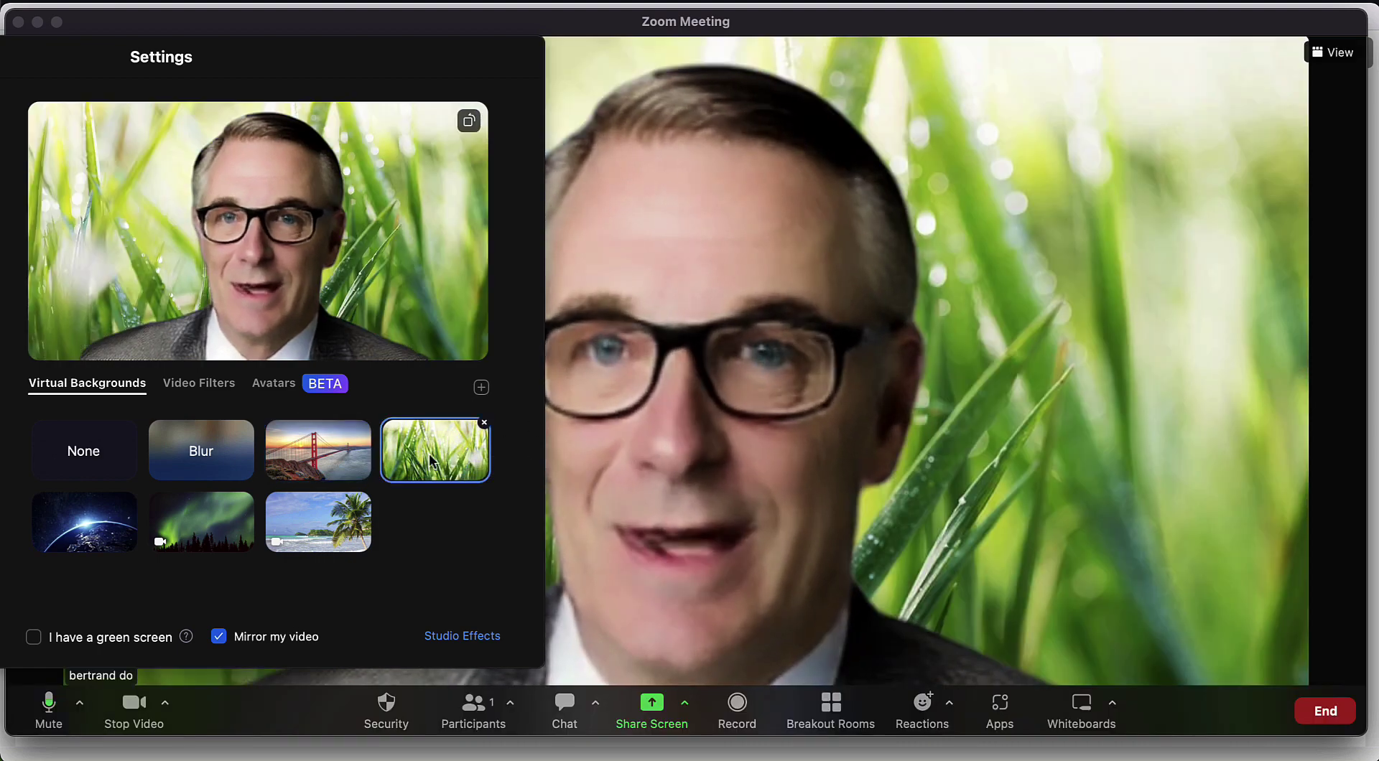
{"action": "left_click", "coordinate": [318, 515]}
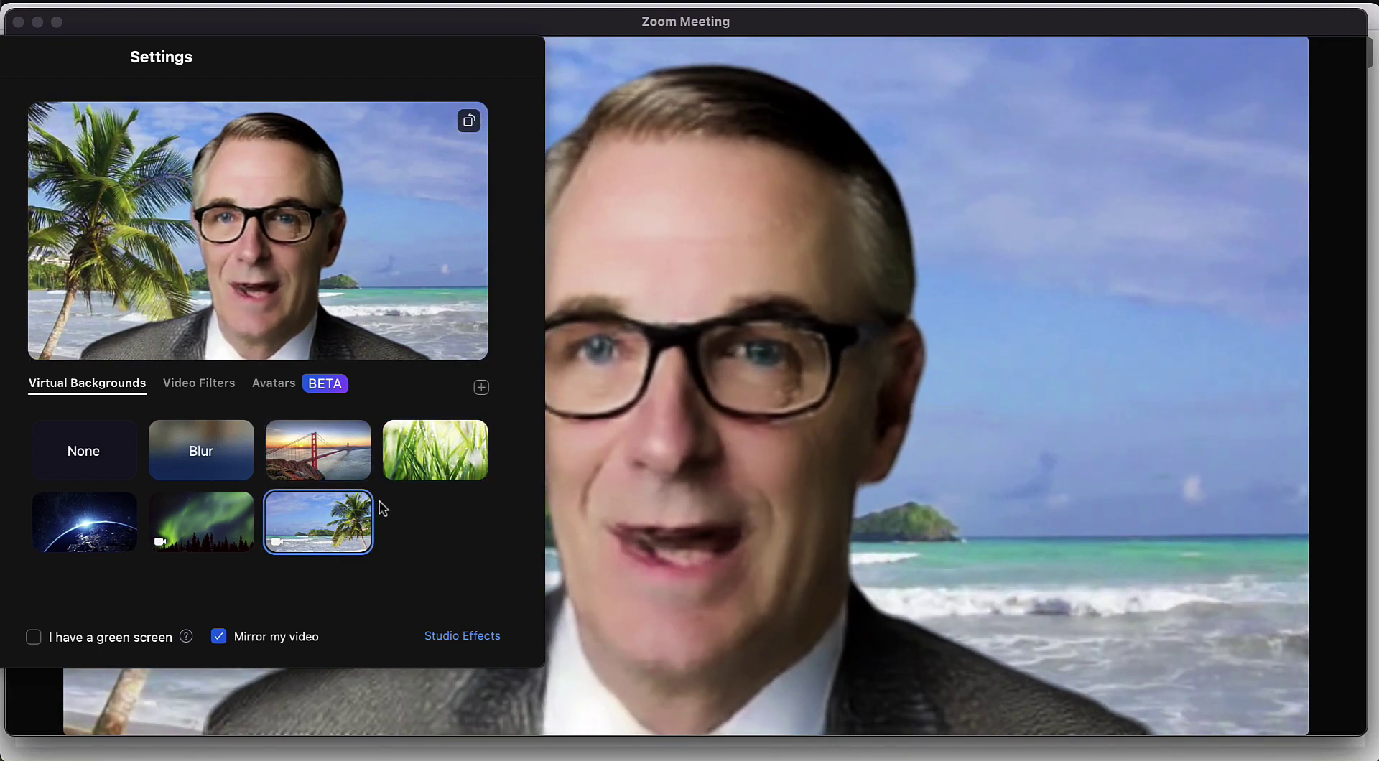
{"action": "left_click", "coordinate": [211, 514]}
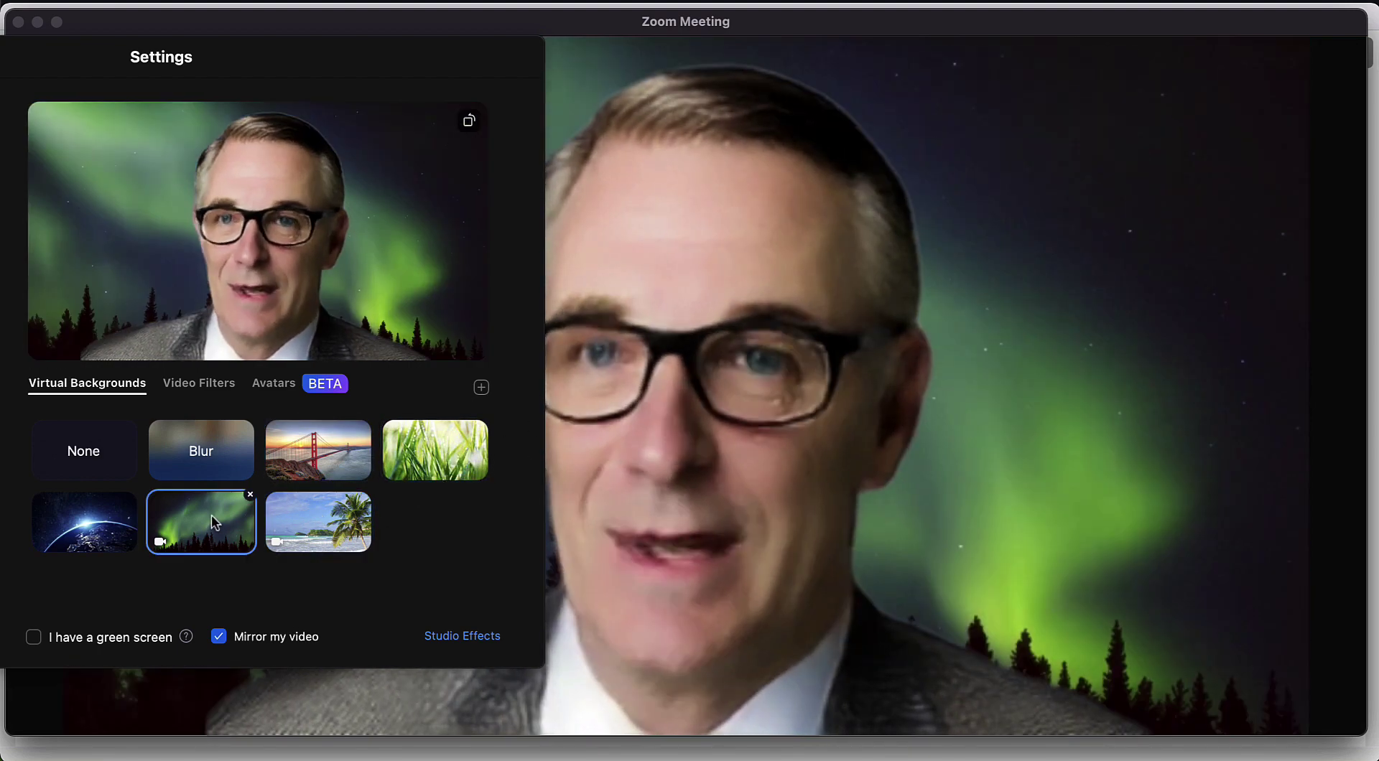
{"action": "left_click", "coordinate": [133, 520]}
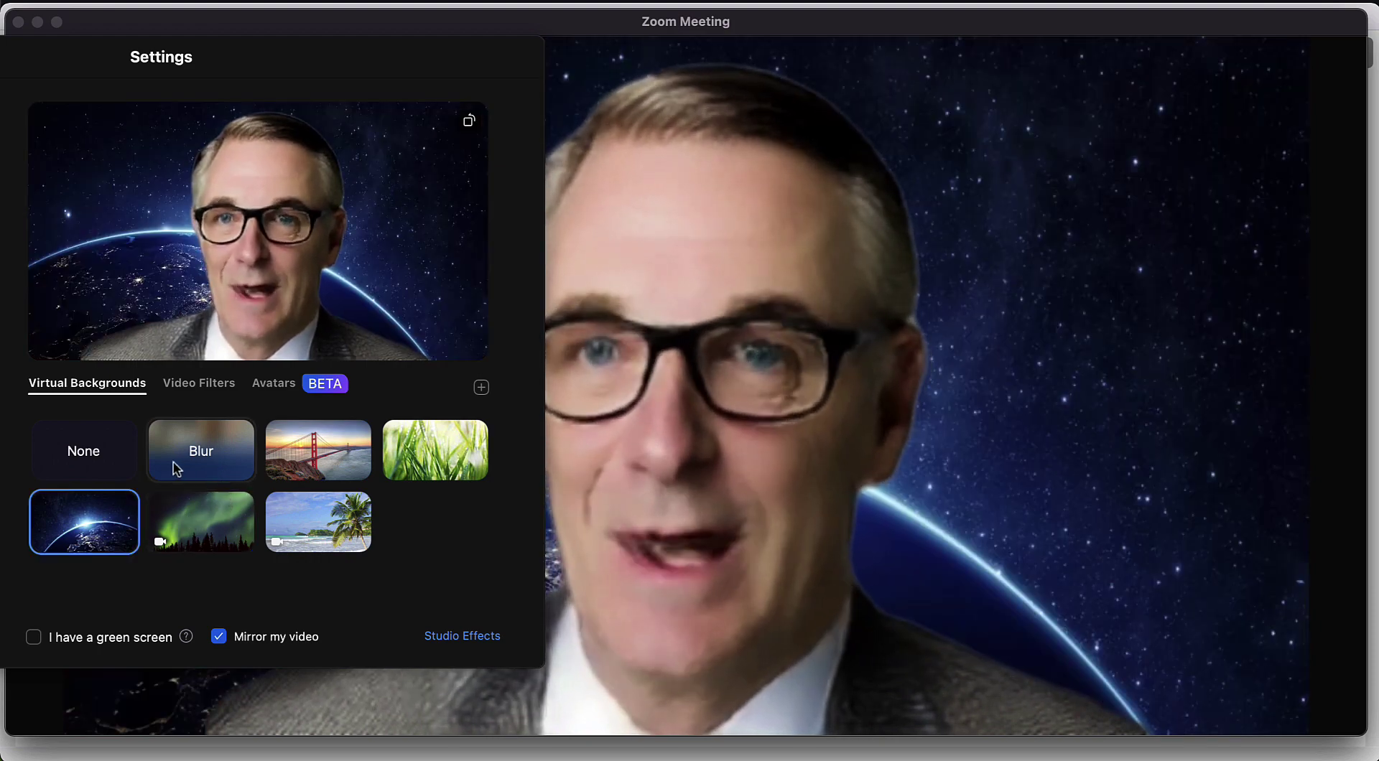
Step: Cycle through None, Blur, Golden Gate and beach, settling on the aurora background
{"action": "left_click", "coordinate": [100, 467]}
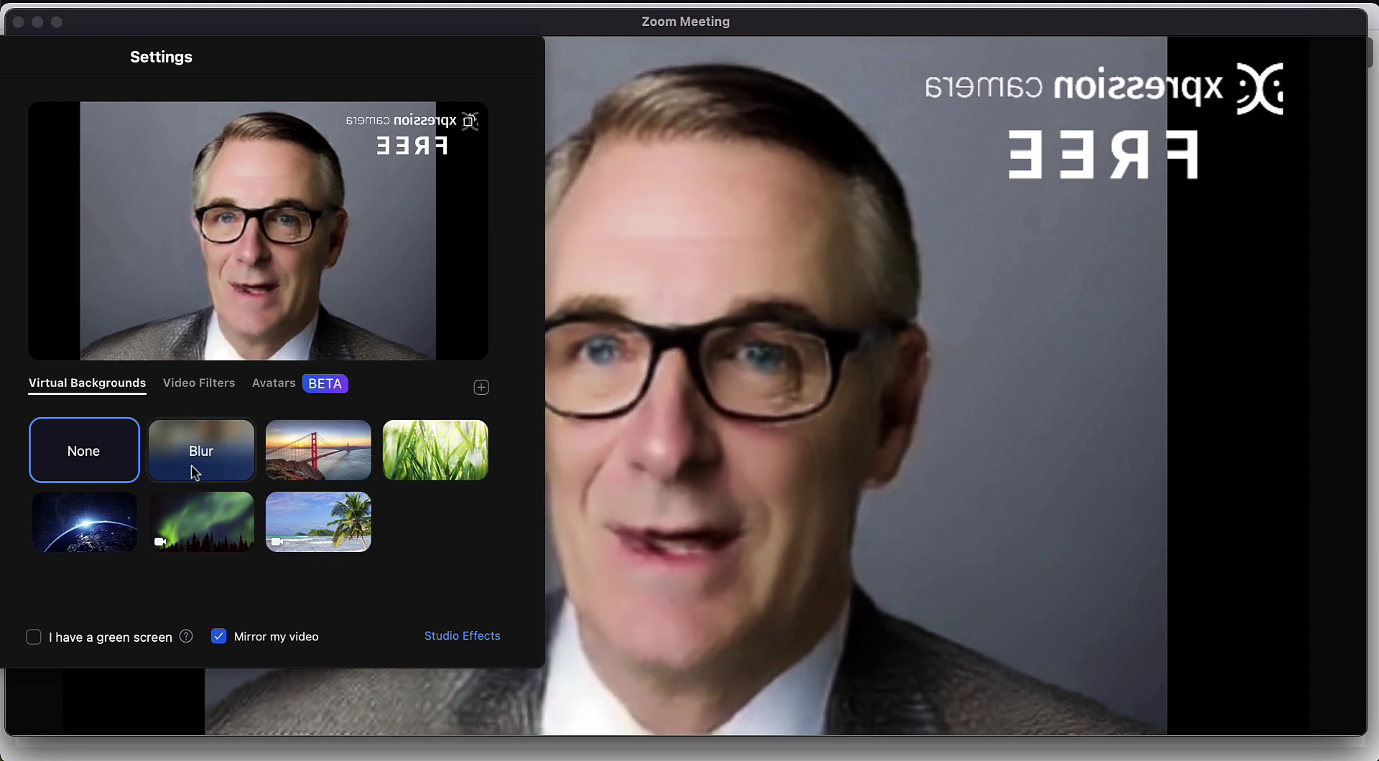
{"action": "left_click", "coordinate": [195, 473]}
{"action": "left_click", "coordinate": [282, 472]}
{"action": "left_click", "coordinate": [300, 522]}
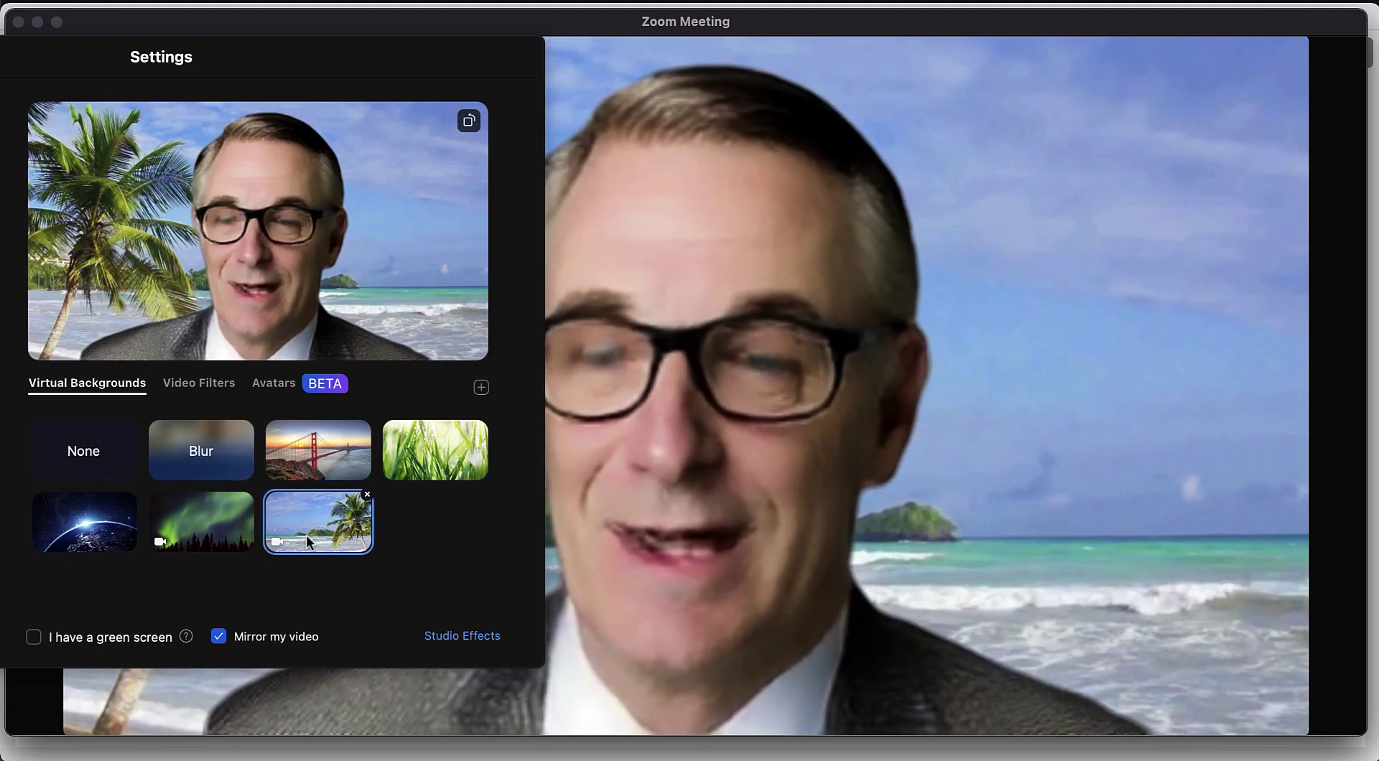
{"action": "left_click", "coordinate": [201, 522]}
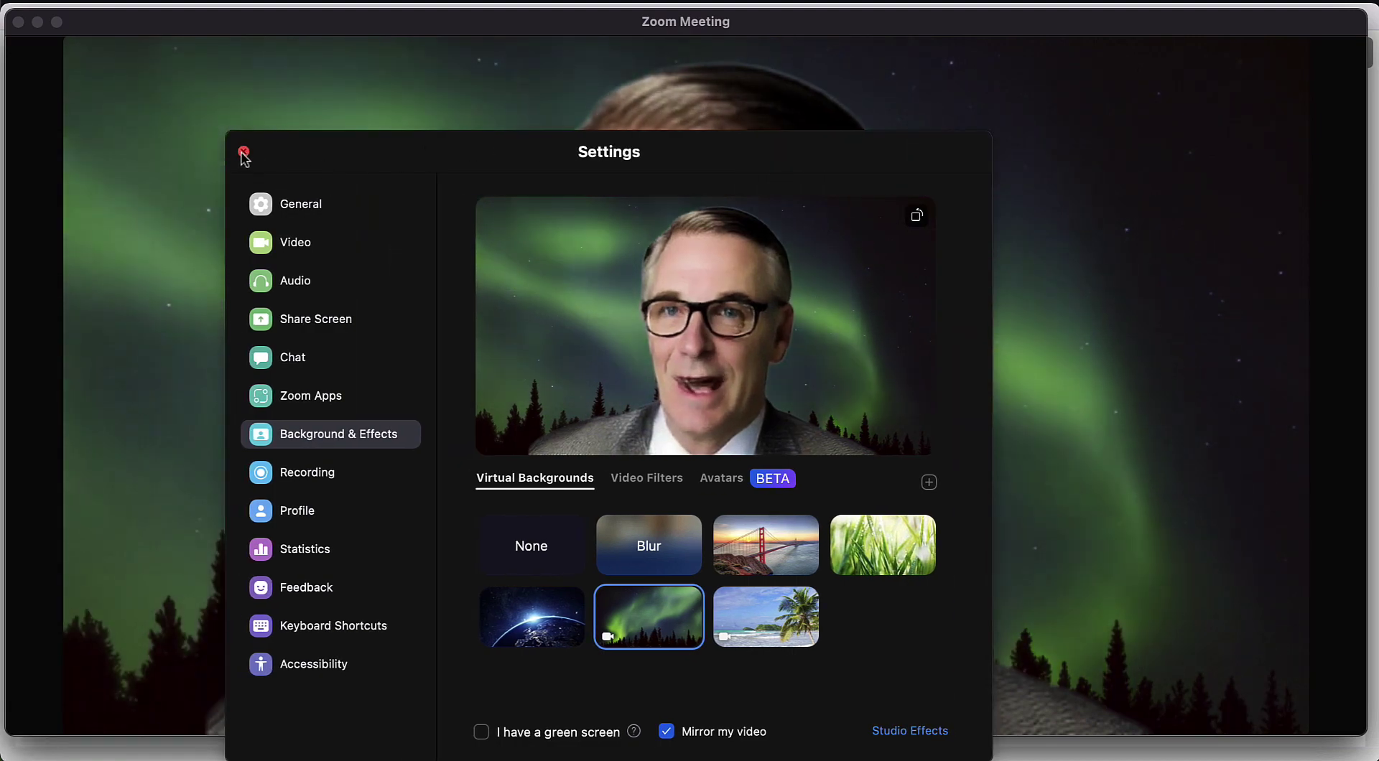
Step: Close the background settings and shrink the meeting window, moving it toward the top
{"action": "left_click", "coordinate": [243, 151]}
{"action": "left_click_drag", "start_coordinate": [13, 11], "coordinate": [821, 292]}
{"action": "left_click_drag", "start_coordinate": [971, 312], "coordinate": [425, 47]}
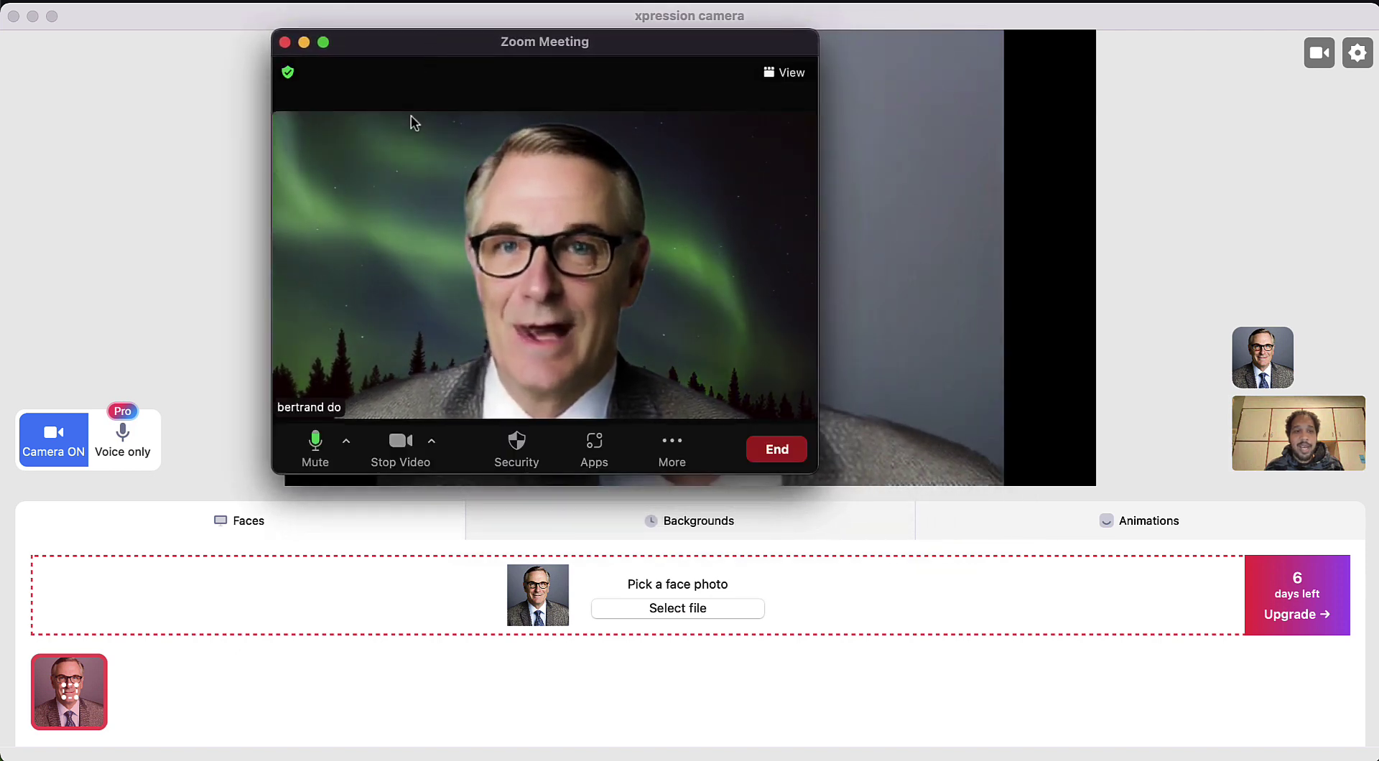
{"action": "left_click", "coordinate": [225, 137]}
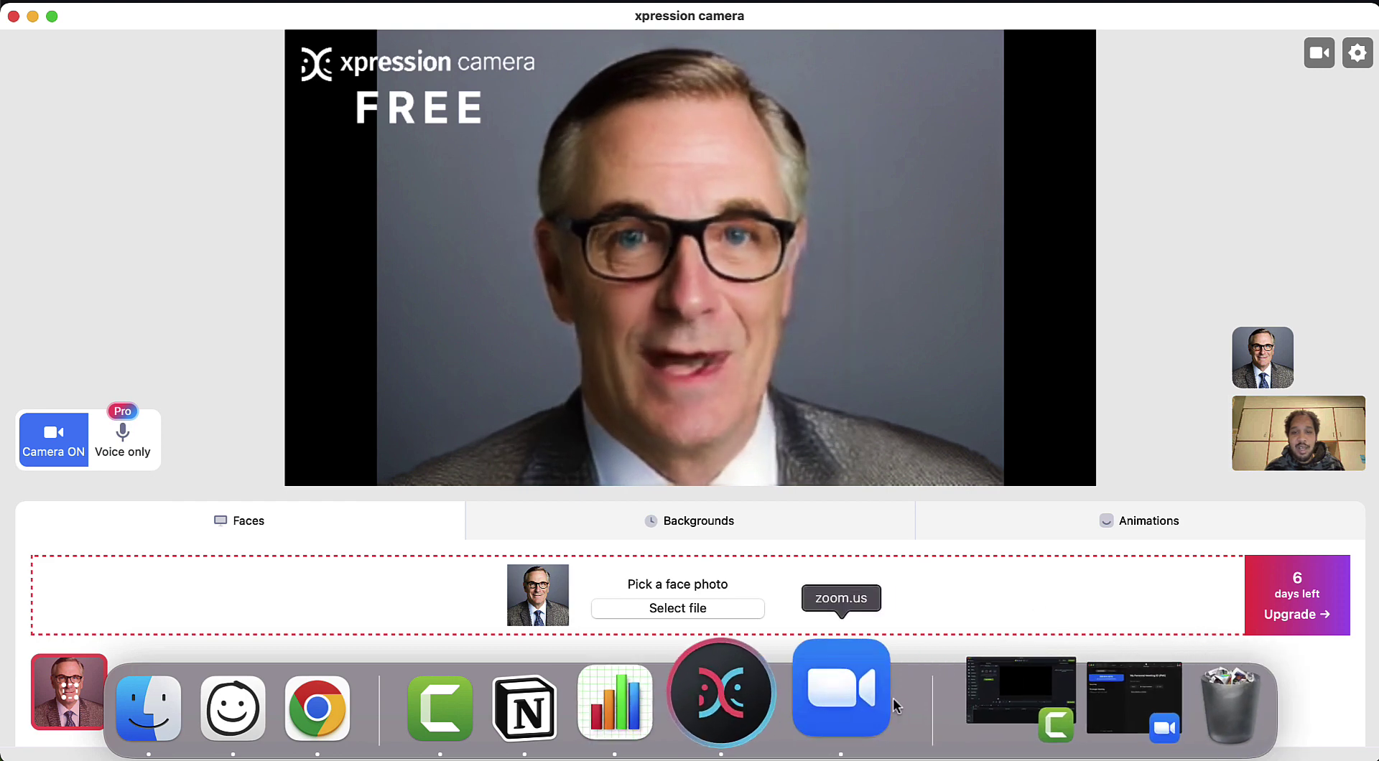
{"action": "left_click", "coordinate": [868, 706]}
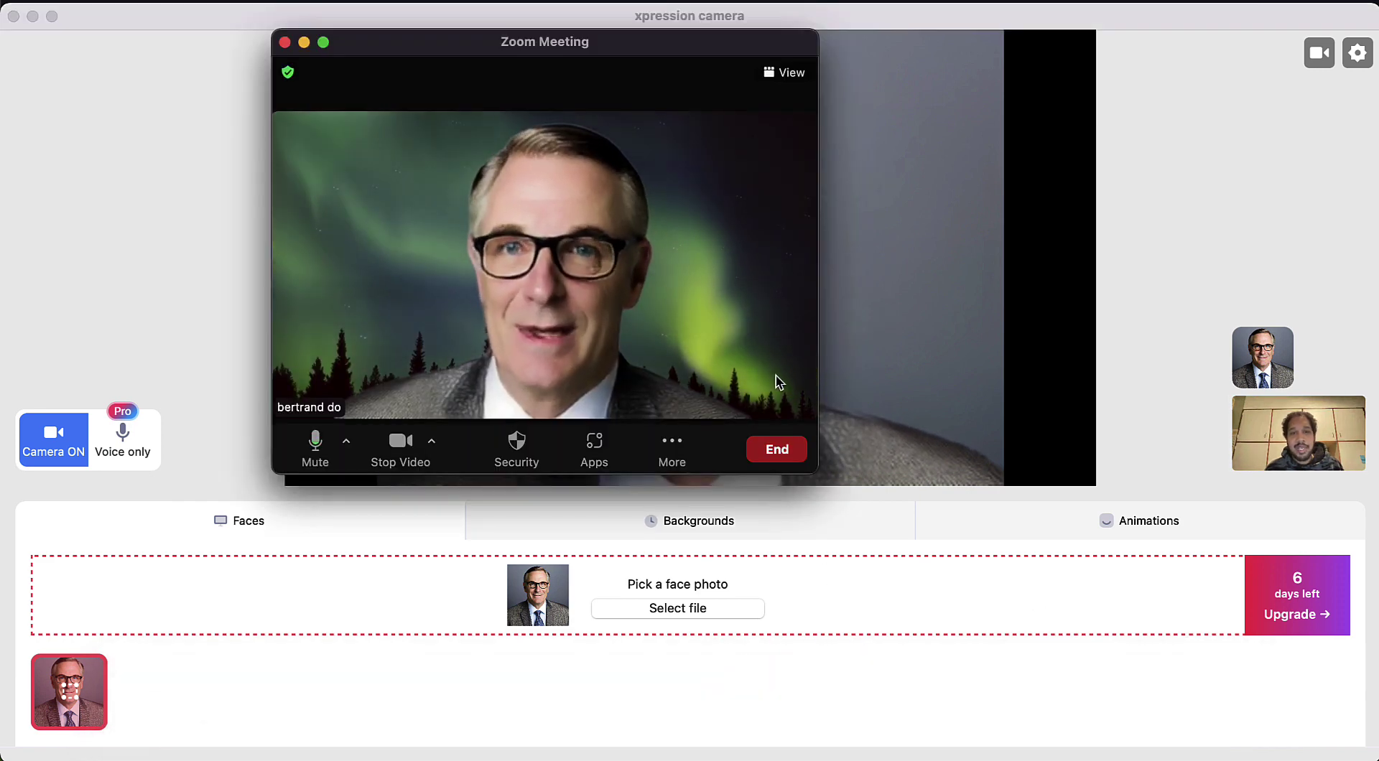